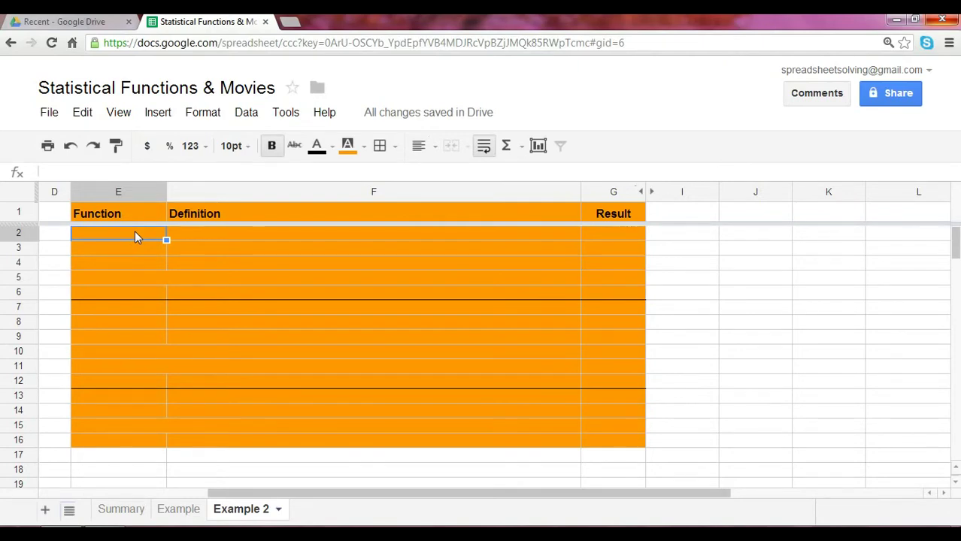
- Enter the function names Rank in E2 and Percentrank in E7 of the Function column
{"action": "type", "text": "Rank"}
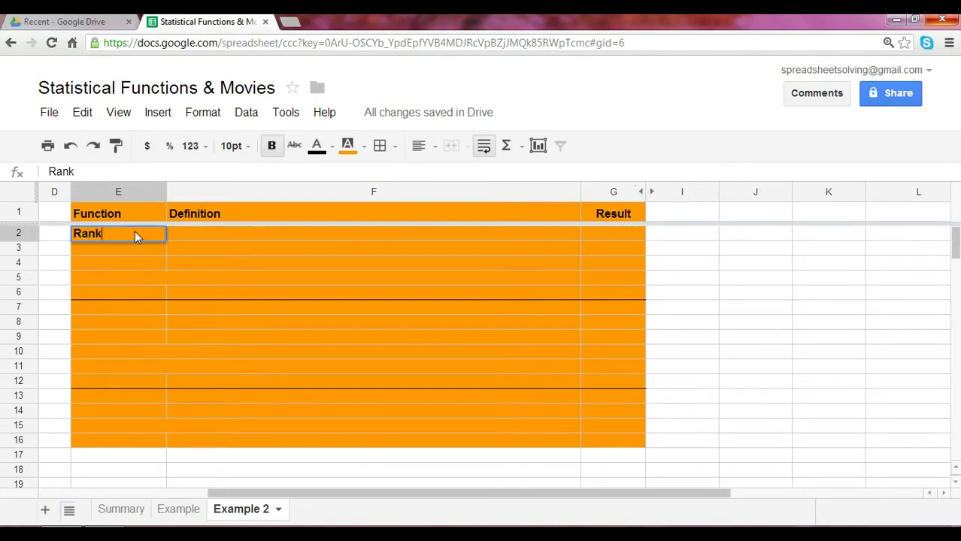
{"action": "key", "text": "Return"}
{"action": "key", "text": "Down"}
{"action": "key", "text": "Down"}
{"action": "key", "text": "Down"}
{"action": "key", "text": "Down"}
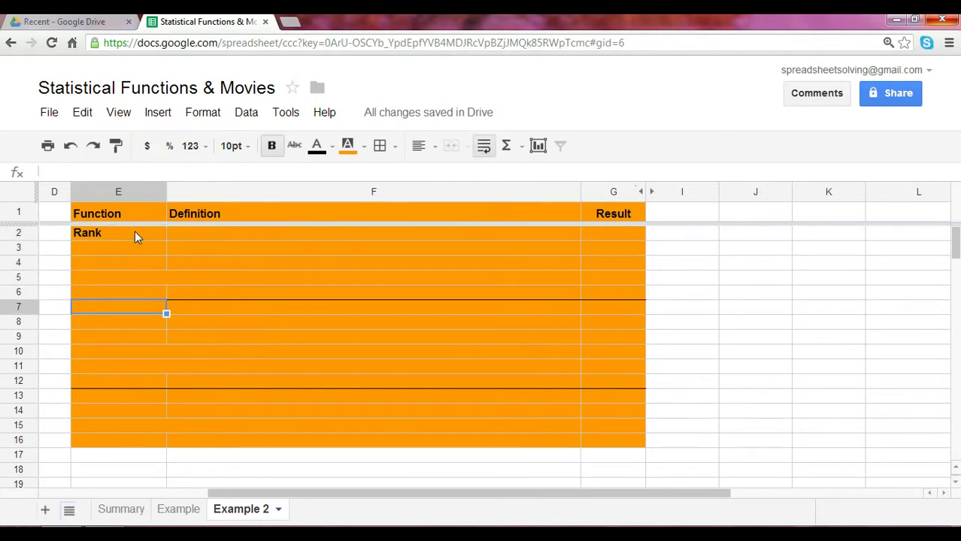
{"action": "type", "text": "Percen"}
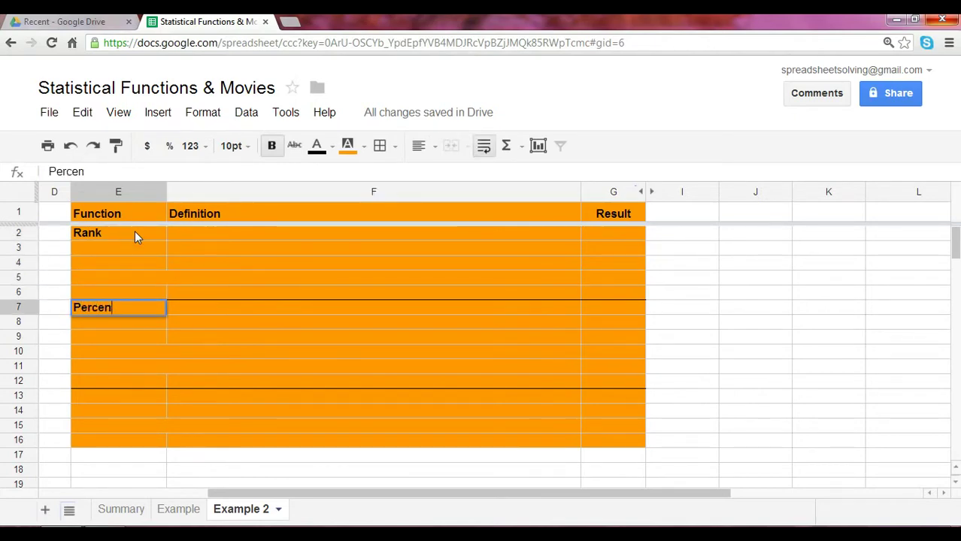
{"action": "type", "text": "trank"}
{"action": "key", "text": "Return"}
- Enter the function name Percentile in E13 of the Function column
{"action": "key", "text": "Down"}
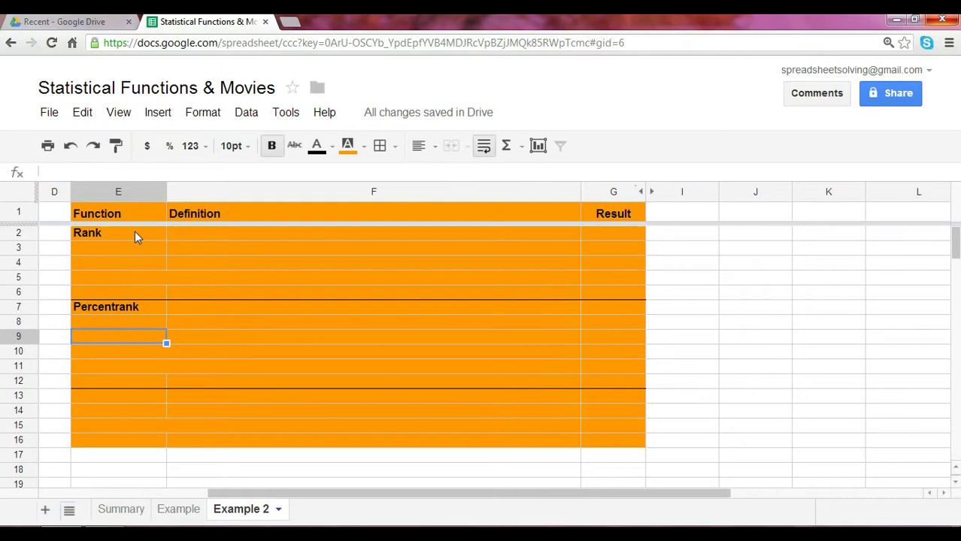
{"action": "key", "text": "Down"}
{"action": "key", "text": "Down"}
{"action": "key", "text": "Down"}
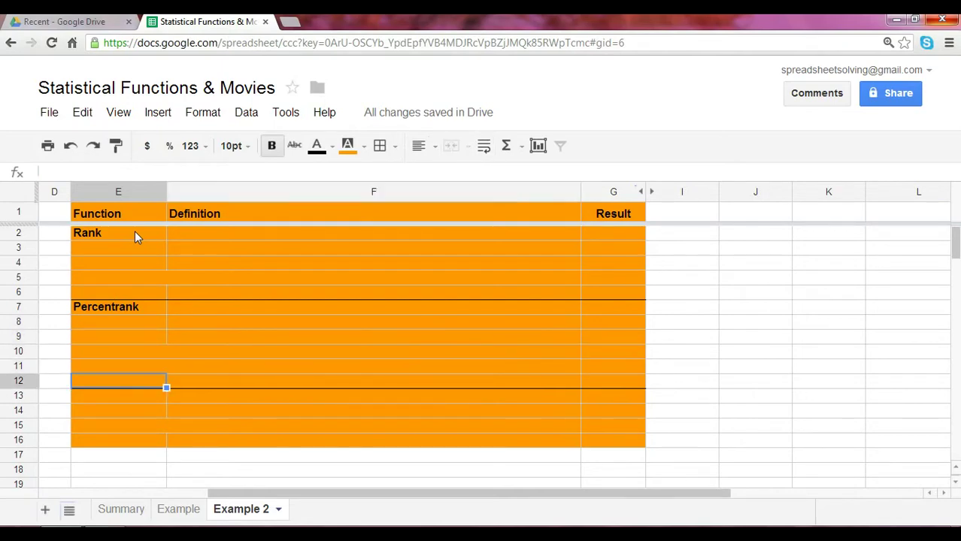
{"action": "key", "text": "Return"}
{"action": "key", "text": "Down"}
{"action": "type", "text": "Percentile"}
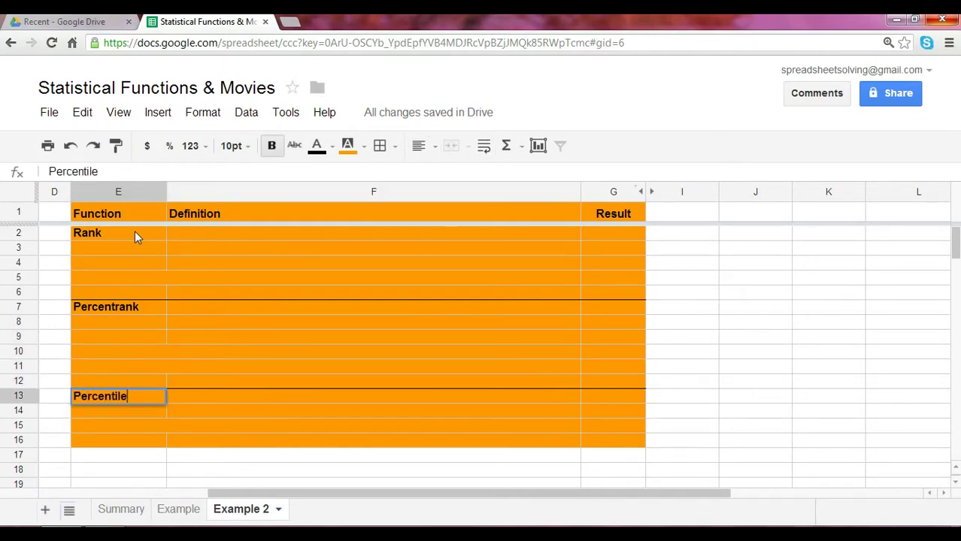
{"action": "key", "text": "Return"}
- Enter the definition "return the rank of a value in a sample" for Rank in F2
{"action": "left_click", "coordinate": [211, 239]}
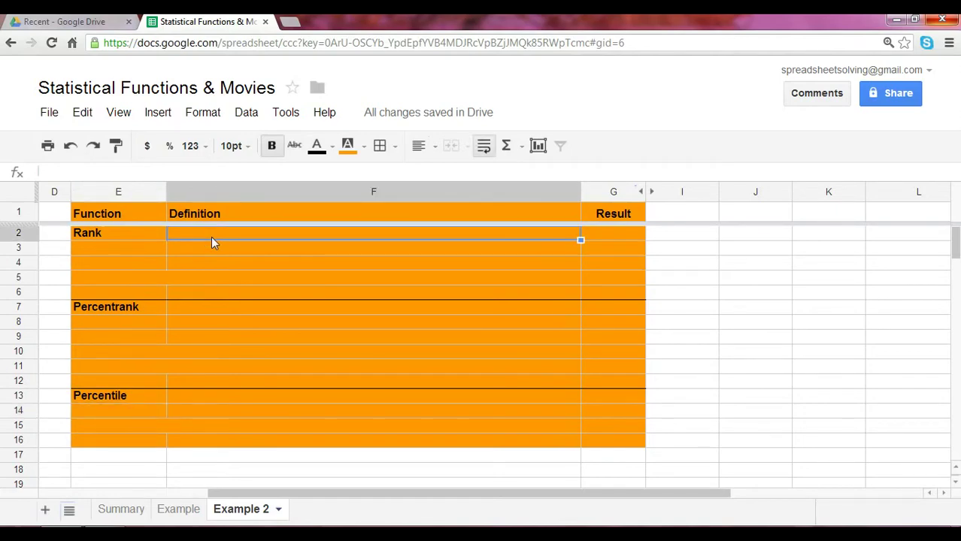
{"action": "type", "text": "retu"}
{"action": "key", "text": "Return"}
{"action": "type", "text": "n the ran"}
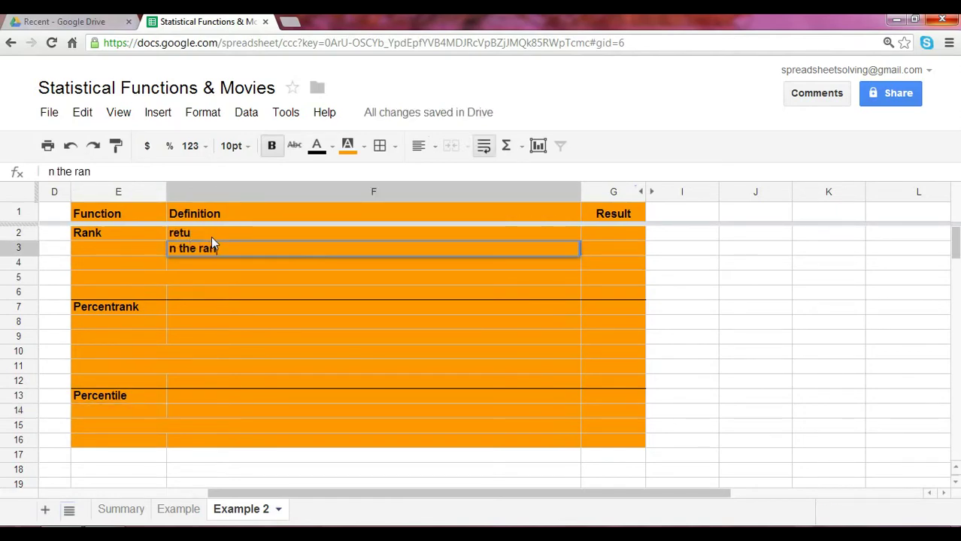
{"action": "key", "text": "Escape"}
{"action": "left_click", "coordinate": [212, 237]}
{"action": "double_click", "coordinate": [215, 232]}
{"action": "type", "text": "r"}
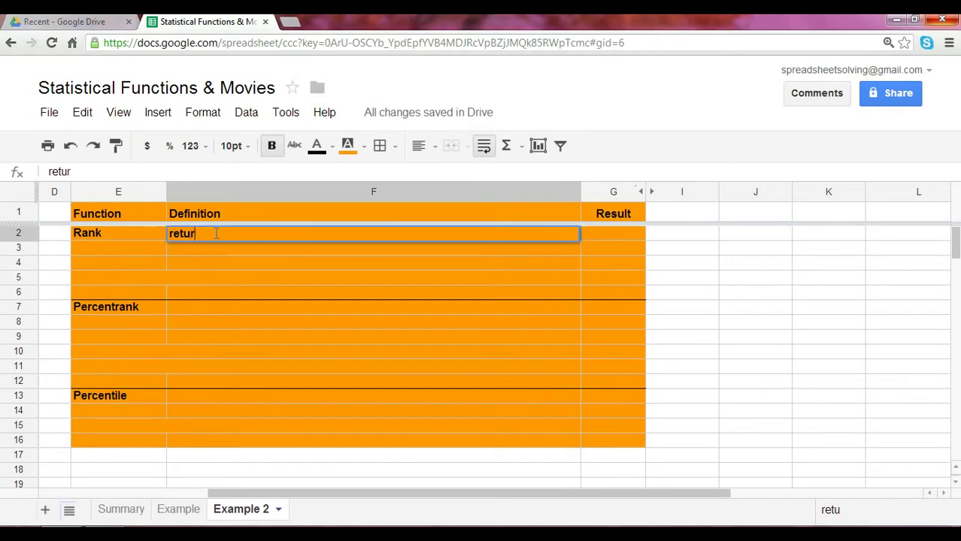
{"action": "type", "text": "n the rank "}
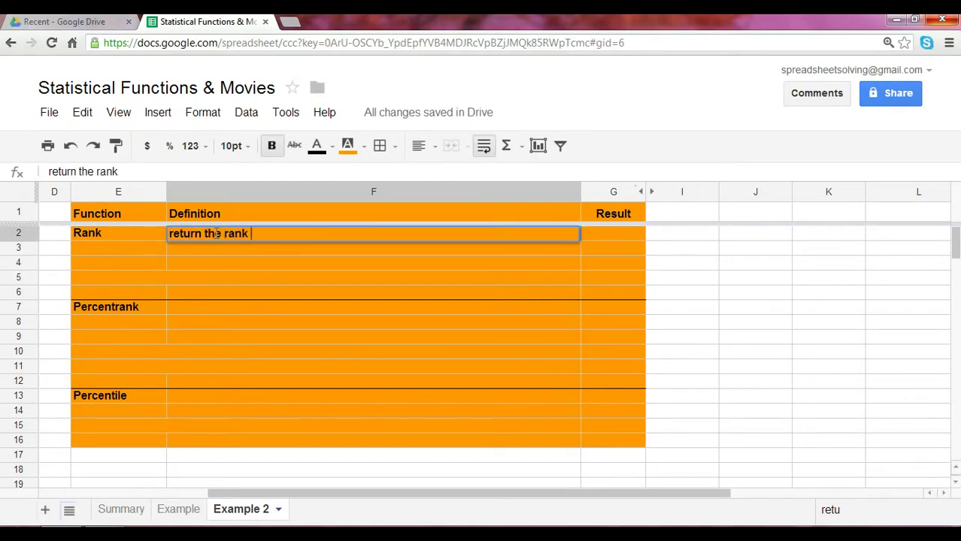
{"action": "type", "text": "of a value in "}
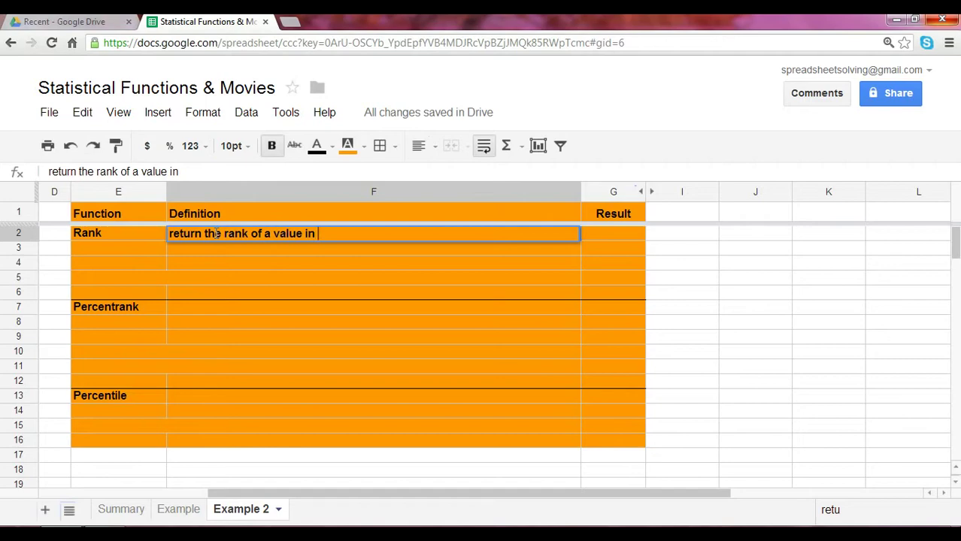
{"action": "type", "text": "a sample"}
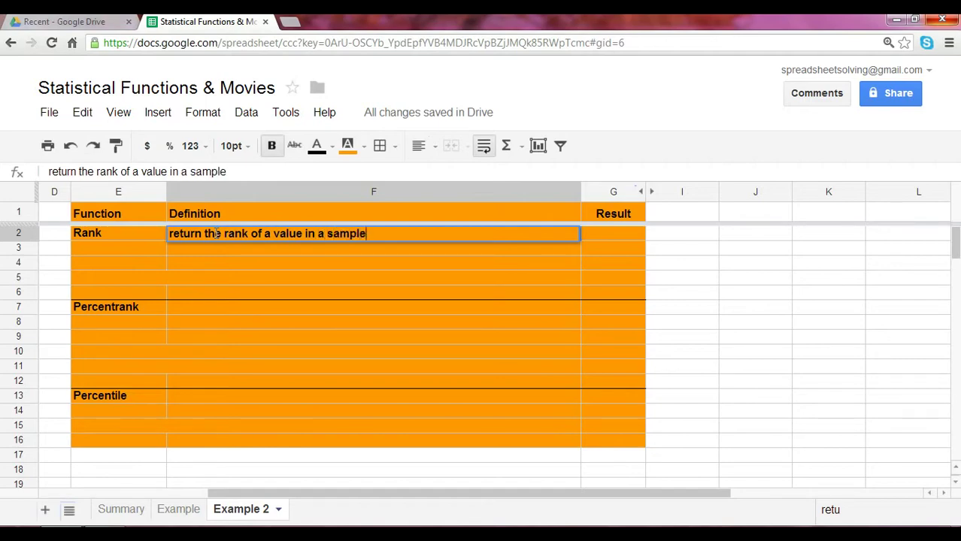
{"action": "key", "text": "Return"}
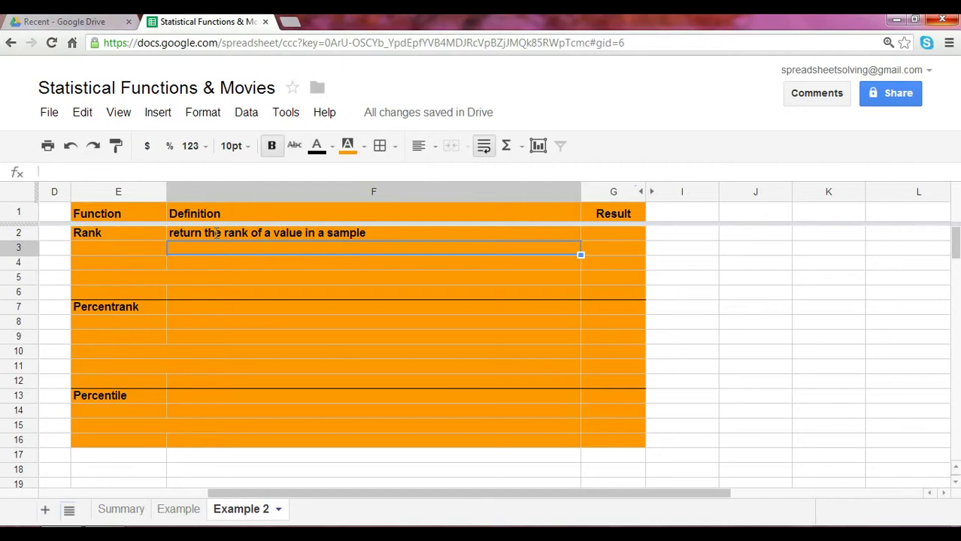
- Examine the movie list, comparing the order numbers, titles and theater count of The Hunger Games row
{"action": "key", "text": "Left"}
{"action": "key", "text": "Left"}
{"action": "key", "text": "Left"}
{"action": "key", "text": "Left"}
{"action": "key", "text": "Left"}
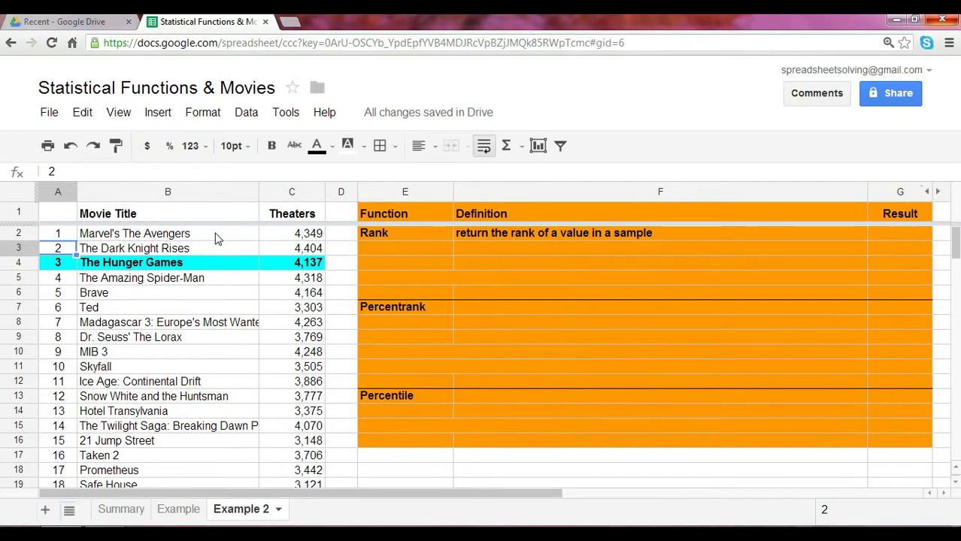
{"action": "key", "text": "Down"}
{"action": "key", "text": "Right"}
{"action": "key", "text": "Right"}
{"action": "key", "text": "Left"}
{"action": "key", "text": "Left"}
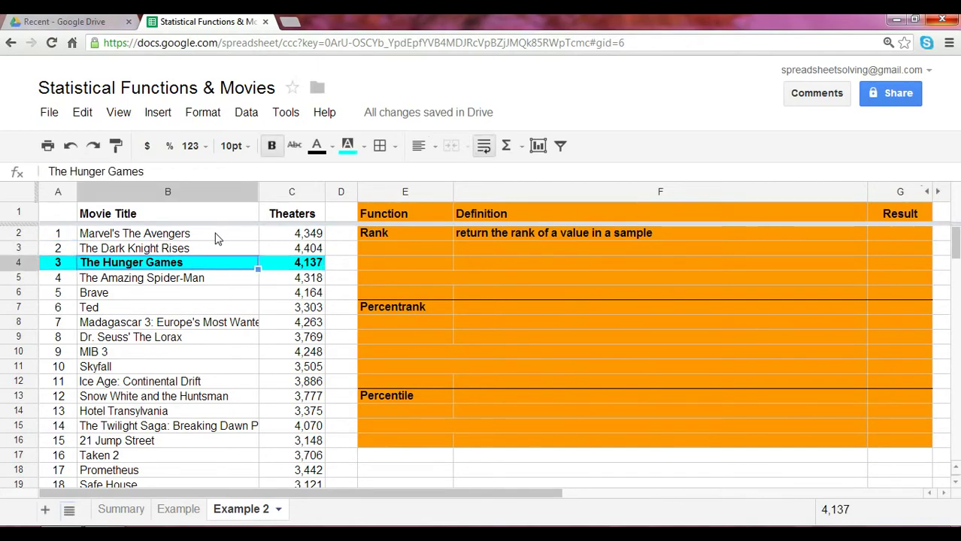
{"action": "key", "text": "Up"}
{"action": "key", "text": "Up"}
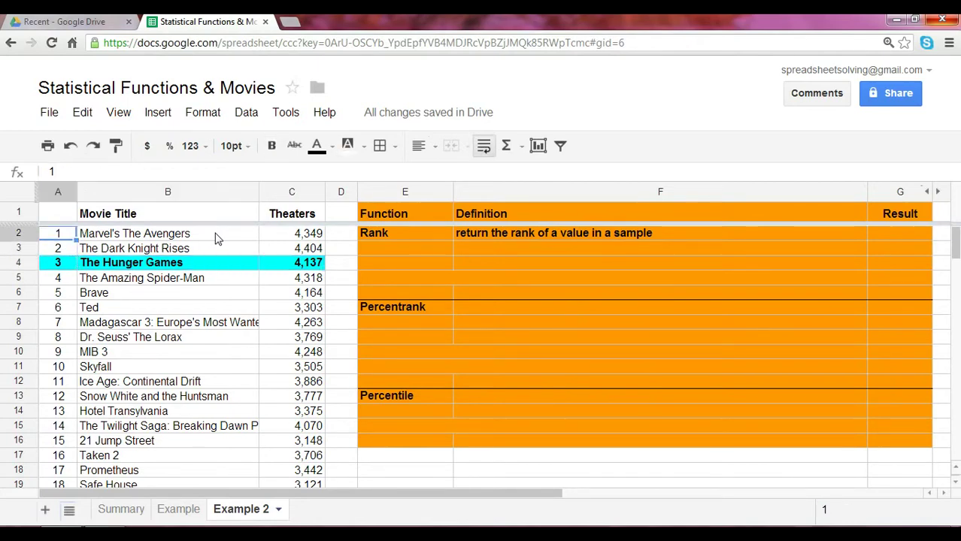
{"action": "key", "text": "Down"}
{"action": "key", "text": "Down"}
{"action": "key", "text": "Right"}
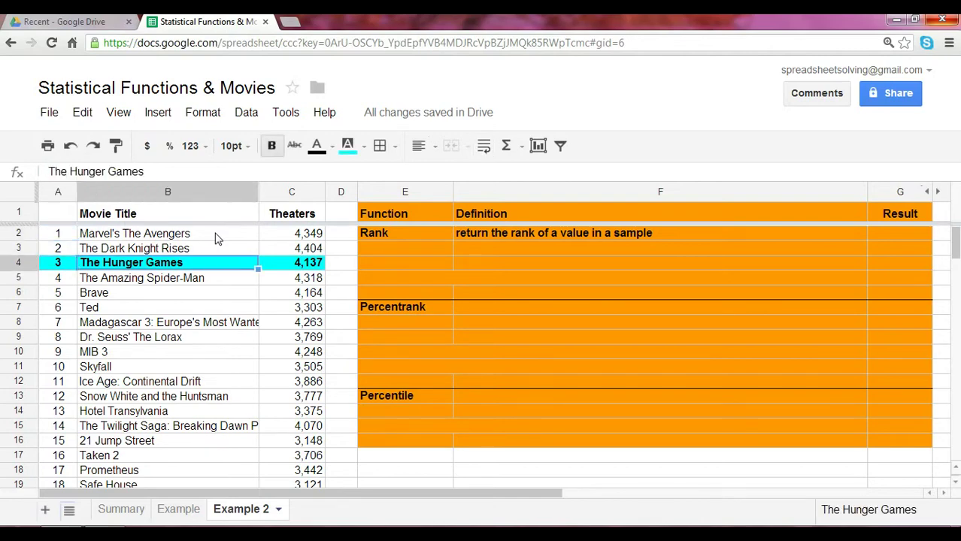
{"action": "key", "text": "Right"}
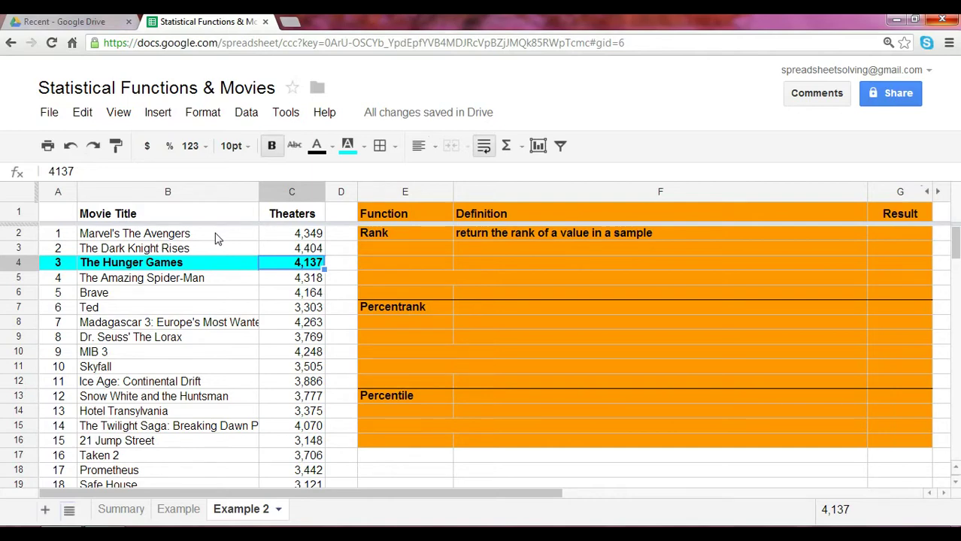
- Enter the question "Where does the Hunger GAmes rank based on theater count?" in the merged cell E5
{"action": "key", "text": "Right"}
{"action": "key", "text": "Down"}
{"action": "key", "text": "Right"}
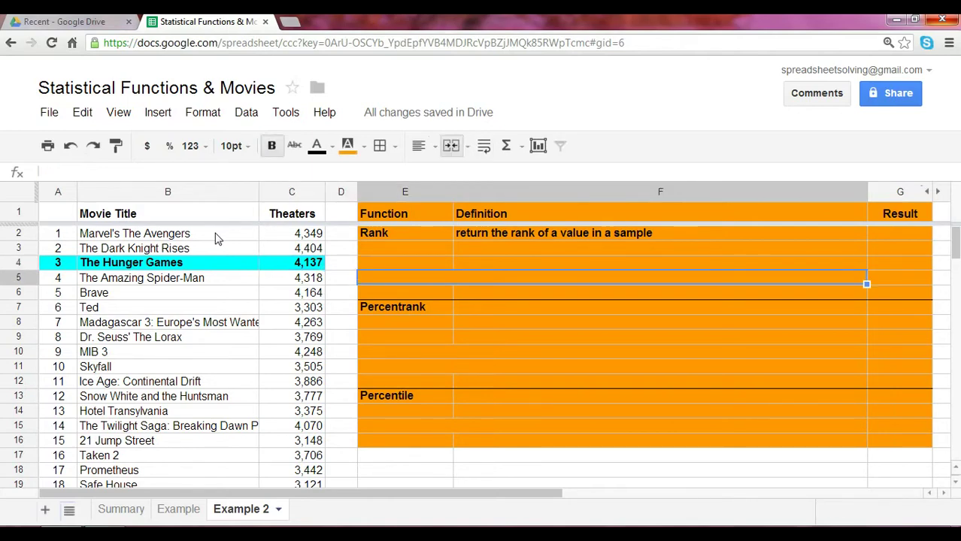
{"action": "type", "text": "Wh"}
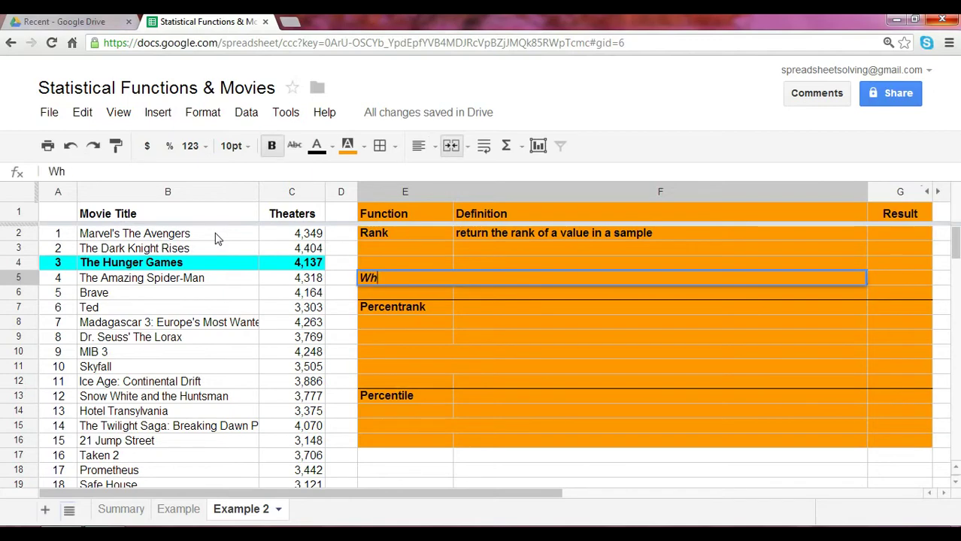
{"action": "type", "text": "ere does the Hunger R"}
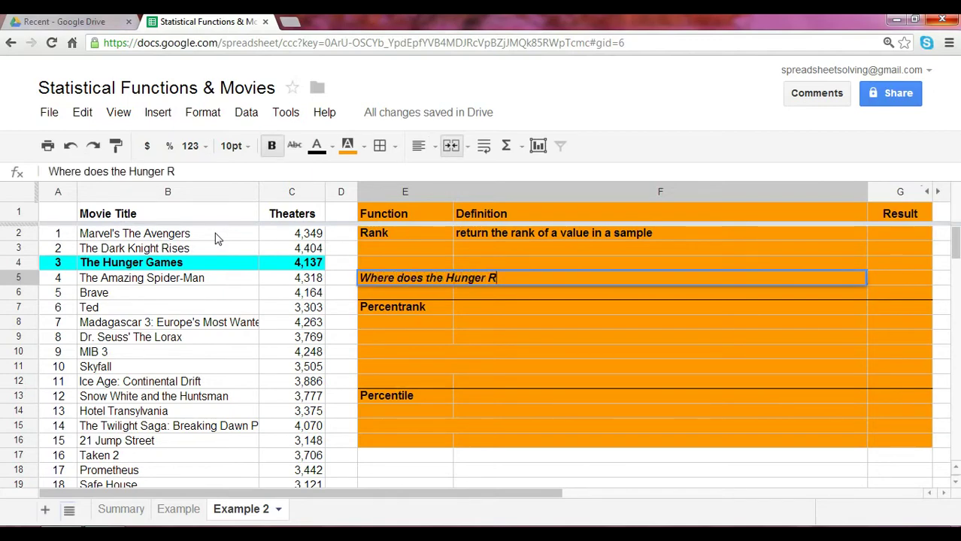
{"action": "key", "text": "BackSpace"}
{"action": "type", "text": "GAmes rank base"}
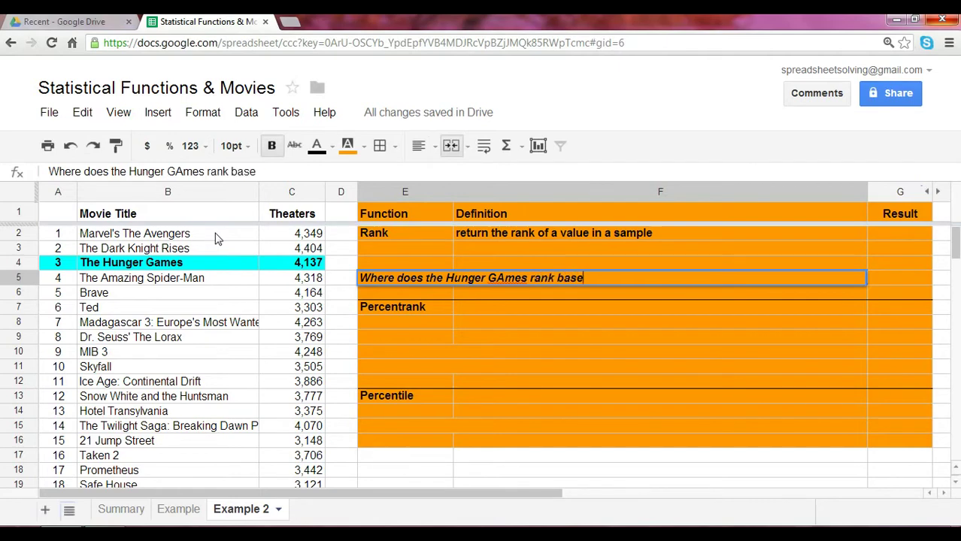
{"action": "type", "text": "d on theater count?"}
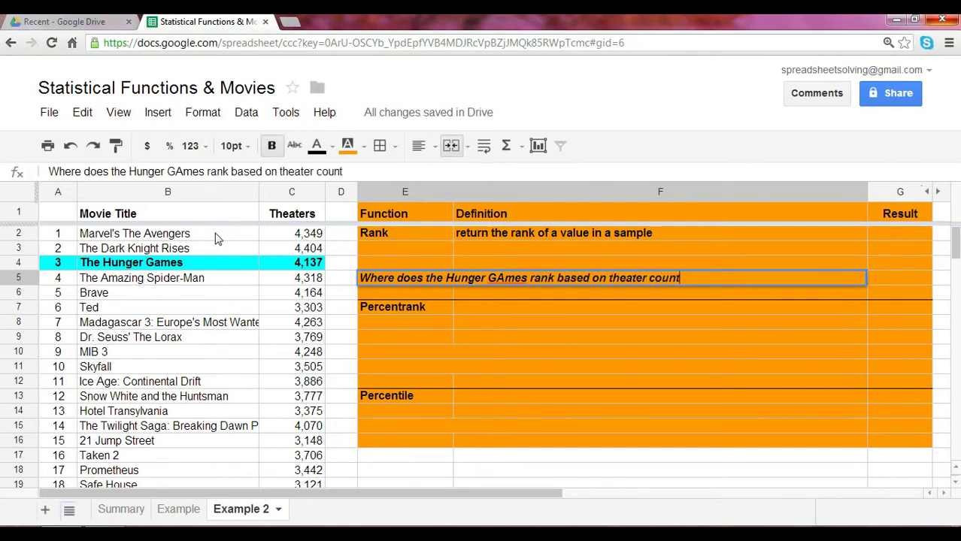
{"action": "key", "text": "Return"}
- Begin a rank formula in result cell G5 with the Hunger Games theater count, C4, as its value
{"action": "key", "text": "Up"}
{"action": "key", "text": "Right"}
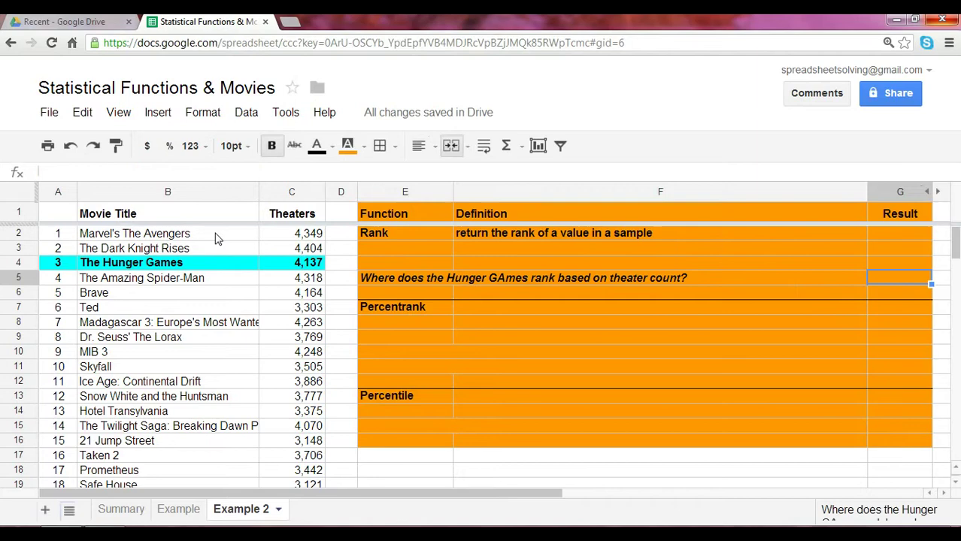
{"action": "type", "text": "="}
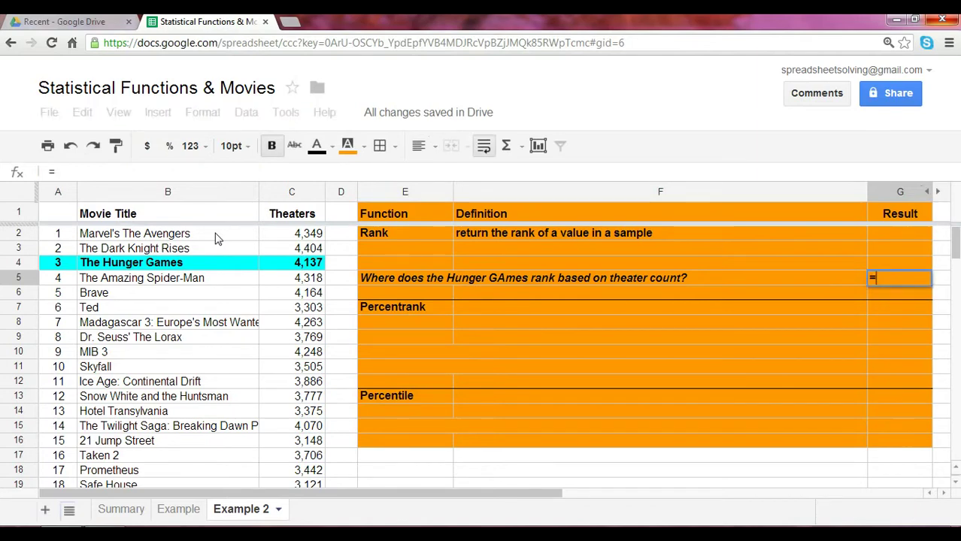
{"action": "type", "text": "rank("}
{"action": "key", "text": "Left"}
{"action": "key", "text": "Left"}
{"action": "key", "text": "Up"}
{"action": "key", "text": "Left"}
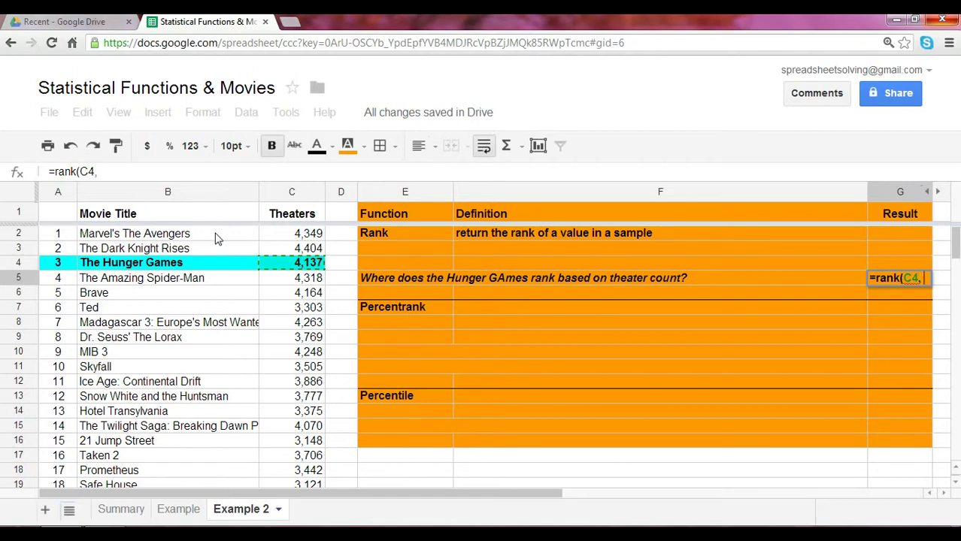
- Start the data range of the G5 rank formula at the first theater count, C2
{"action": "key", "text": "Left"}
{"action": "key", "text": "Left"}
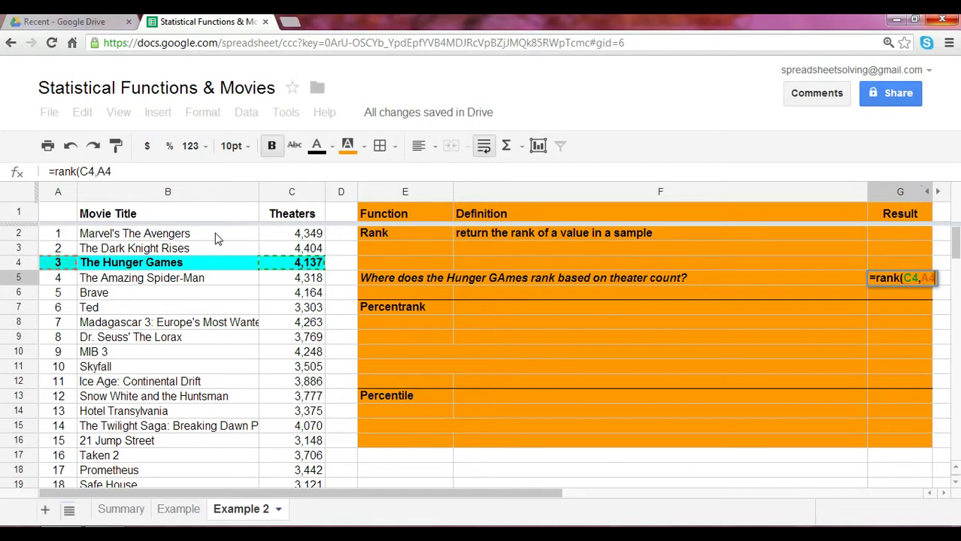
{"action": "key", "text": "Right"}
{"action": "key", "text": "Right"}
{"action": "key", "text": "Right"}
{"action": "key", "text": "Up"}
{"action": "key", "text": "Up"}
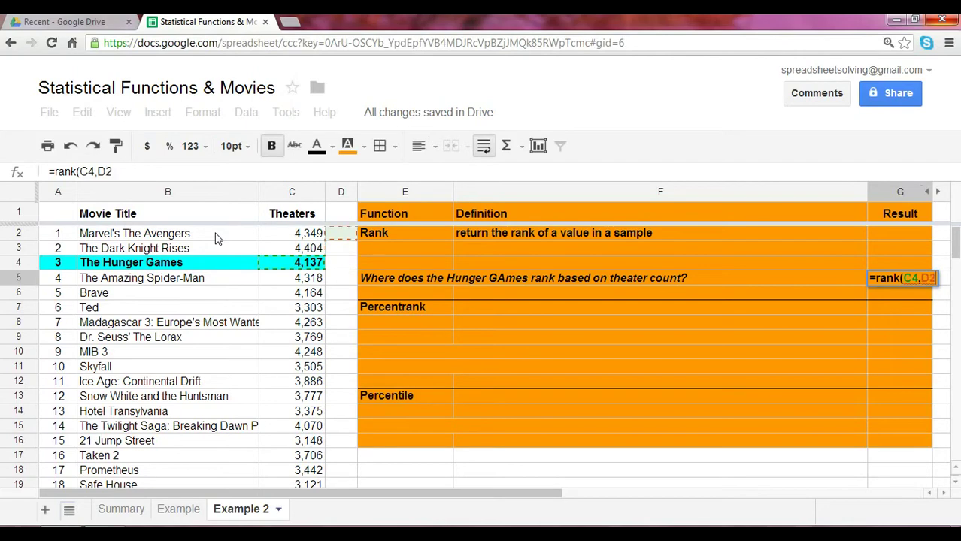
{"action": "key", "text": "Left"}
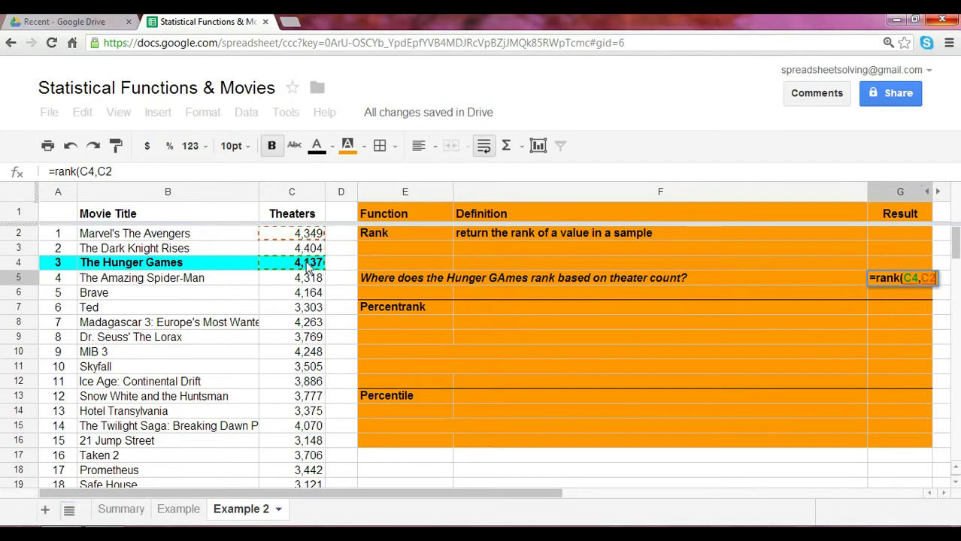
- Extend the rank formula's data range through the last movie's theater count, making it C2:C101, and complete the formula =rank(C4,C2:C101)
{"action": "key", "text": "shift+Down"}
{"action": "key", "text": "shift+Down"}
{"action": "key", "text": "shift+Down"}
{"action": "key", "text": "shift+Down"}
{"action": "key", "text": "shift+Down"}
{"action": "key", "text": "shift+Down"}
{"action": "key", "text": "shift+Down"}
{"action": "key", "text": "shift+Down"}
{"action": "key", "text": "shift+Down"}
{"action": "key", "text": "shift+Down"}
{"action": "key", "text": "shift+Down"}
{"action": "key", "text": "shift+Down"}
{"action": "key", "text": "shift+Down"}
{"action": "key", "text": "shift+Down"}
{"action": "key", "text": "shift+Down"}
{"action": "key", "text": "shift+Down"}
{"action": "key", "text": "shift+Down"}
{"action": "key", "text": "shift+Down"}
{"action": "key", "text": "shift+Down"}
{"action": "key", "text": "shift+Down"}
{"action": "key", "text": "shift+Down"}
{"action": "key", "text": "shift+Down"}
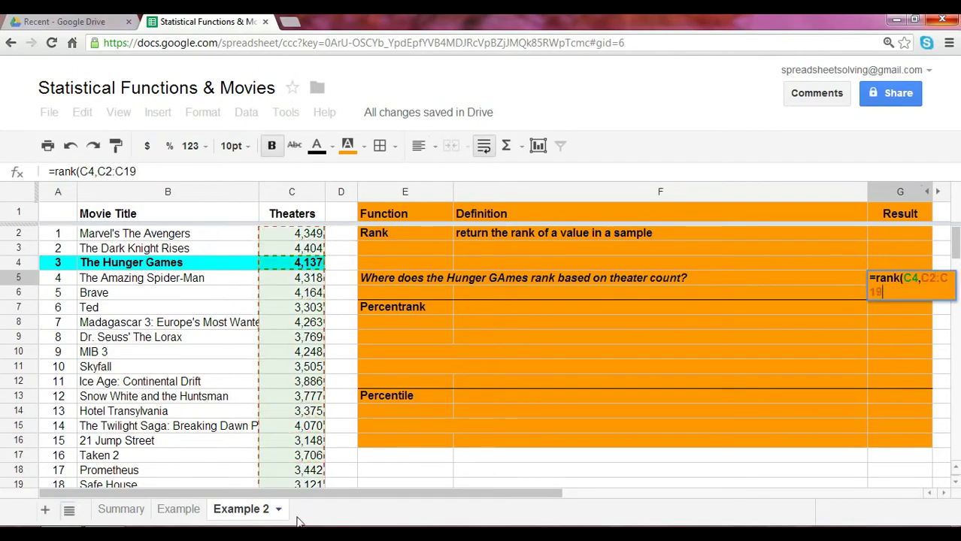
{"action": "key", "text": "shift+Down"}
{"action": "key", "text": "shift+Down"}
{"action": "key", "text": "shift+Down"}
{"action": "key", "text": "shift+Down"}
{"action": "key", "text": "shift+Down"}
{"action": "key", "text": "shift+Down"}
{"action": "key", "text": "shift+Down"}
{"action": "key", "text": "shift+Down"}
{"action": "key", "text": "shift+Down"}
{"action": "key", "text": "shift+Down"}
{"action": "key", "text": "shift+Down"}
{"action": "key", "text": "shift+Down"}
{"action": "key", "text": "shift+Down"}
{"action": "key", "text": "shift+Down"}
{"action": "key", "text": "shift+Down"}
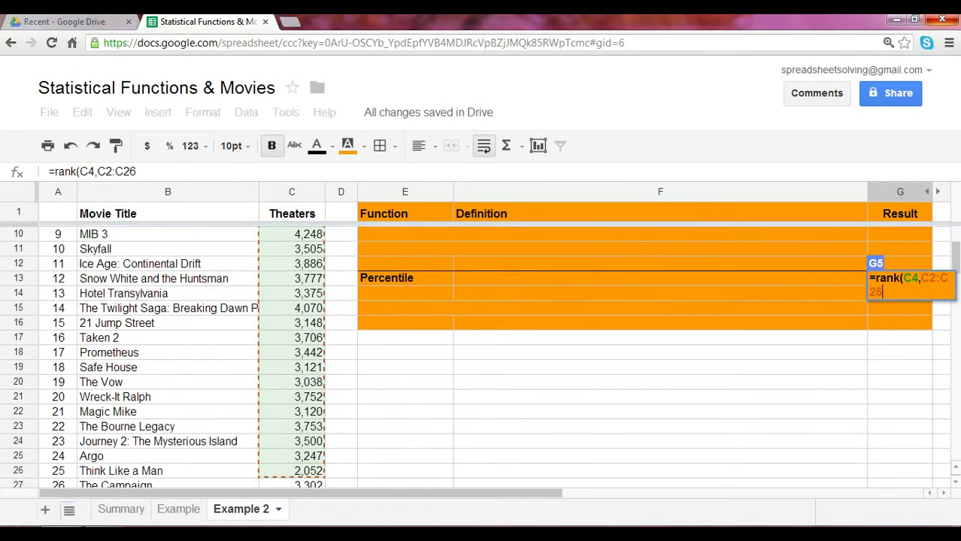
{"action": "key", "text": "shift+Down"}
{"action": "key", "text": "shift+Down"}
{"action": "key", "text": "shift+Down"}
{"action": "key", "text": "shift+Down"}
{"action": "key", "text": "shift+Down"}
{"action": "key", "text": "shift+Down"}
{"action": "key", "text": "shift+Down"}
{"action": "key", "text": "shift+Down"}
{"action": "key", "text": "shift+Down"}
{"action": "key", "text": "shift+Down"}
{"action": "key", "text": "shift+Down"}
{"action": "key", "text": "shift+Down"}
{"action": "key", "text": "shift+Down"}
{"action": "key", "text": "shift+Down"}
{"action": "key", "text": "shift+Down"}
{"action": "key", "text": "shift+Down"}
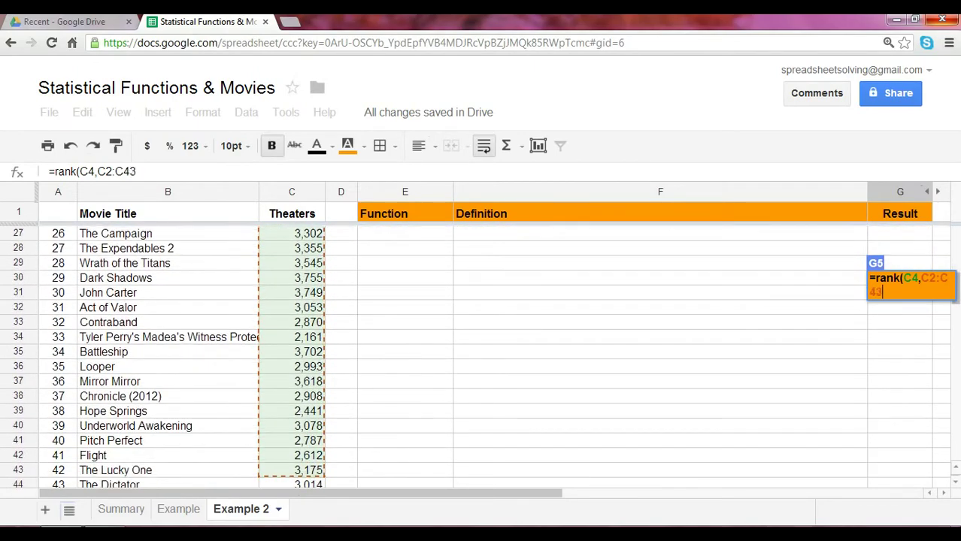
{"action": "key", "text": "shift+Down"}
{"action": "key", "text": "shift+Down"}
{"action": "key", "text": "shift+Down"}
{"action": "key", "text": "shift+Down"}
{"action": "key", "text": "shift+Down"}
{"action": "key", "text": "shift+Down"}
{"action": "key", "text": "shift+Down"}
{"action": "key", "text": "shift+Down"}
{"action": "key", "text": "shift+Down"}
{"action": "key", "text": "shift+Down"}
{"action": "key", "text": "shift+Down"}
{"action": "key", "text": "shift+Down"}
{"action": "key", "text": "shift+Down"}
{"action": "key", "text": "shift+Down"}
{"action": "key", "text": "shift+Down"}
{"action": "key", "text": "shift+Down"}
{"action": "key", "text": "shift+Down"}
{"action": "key", "text": "shift+Down"}
{"action": "key", "text": "shift+Down"}
{"action": "key", "text": "shift+Down"}
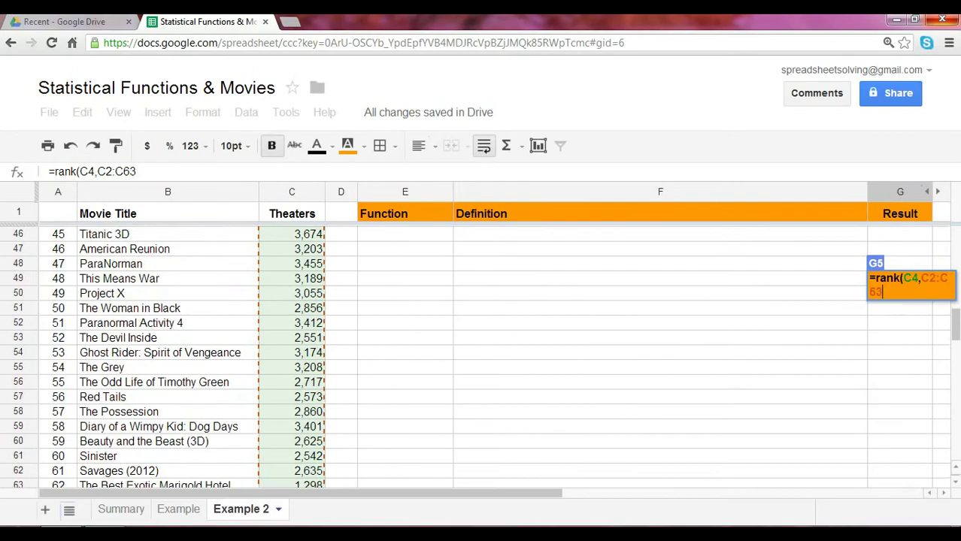
{"action": "key", "text": "shift+Down"}
{"action": "key", "text": "shift+Down"}
{"action": "key", "text": "shift+Down"}
{"action": "key", "text": "shift+Down"}
{"action": "key", "text": "shift+Down"}
{"action": "key", "text": "shift+Down"}
{"action": "key", "text": "shift+Down"}
{"action": "key", "text": "shift+Down"}
{"action": "key", "text": "shift+Down"}
{"action": "key", "text": "shift+Down"}
{"action": "key", "text": "shift+Down"}
{"action": "key", "text": "shift+Down"}
{"action": "key", "text": "shift+Down"}
{"action": "key", "text": "shift+Down"}
{"action": "key", "text": "shift+Down"}
{"action": "key", "text": "shift+Down"}
{"action": "key", "text": "shift+Down"}
{"action": "key", "text": "shift+Down"}
{"action": "key", "text": "shift+Down"}
{"action": "key", "text": "shift+Down"}
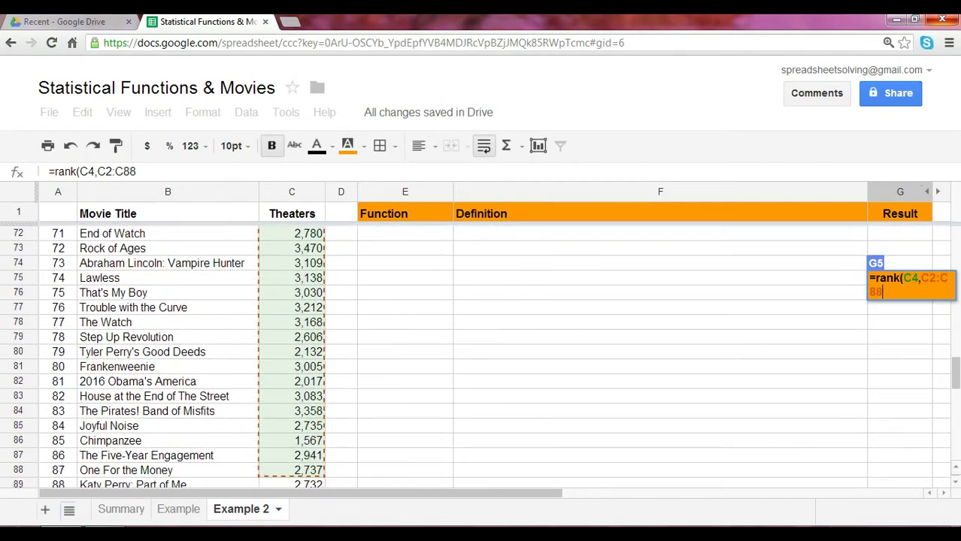
{"action": "key", "text": "shift+Up"}
{"action": "key", "text": "shift+Up"}
{"action": "key", "text": "shift+Up"}
{"action": "key", "text": "shift+Up"}
{"action": "key", "text": "shift+Up"}
{"action": "key", "text": "shift+Up"}
{"action": "key", "text": "shift+Up"}
{"action": "key", "text": "shift+Up"}
{"action": "key", "text": "shift+Up"}
{"action": "key", "text": "shift+Up"}
{"action": "key", "text": "shift+Up"}
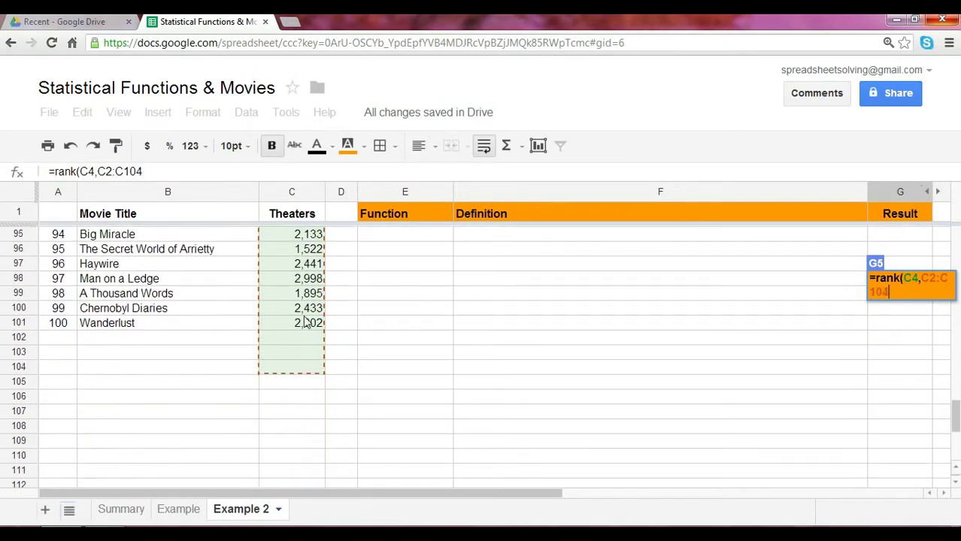
{"action": "key", "text": "shift+Down"}
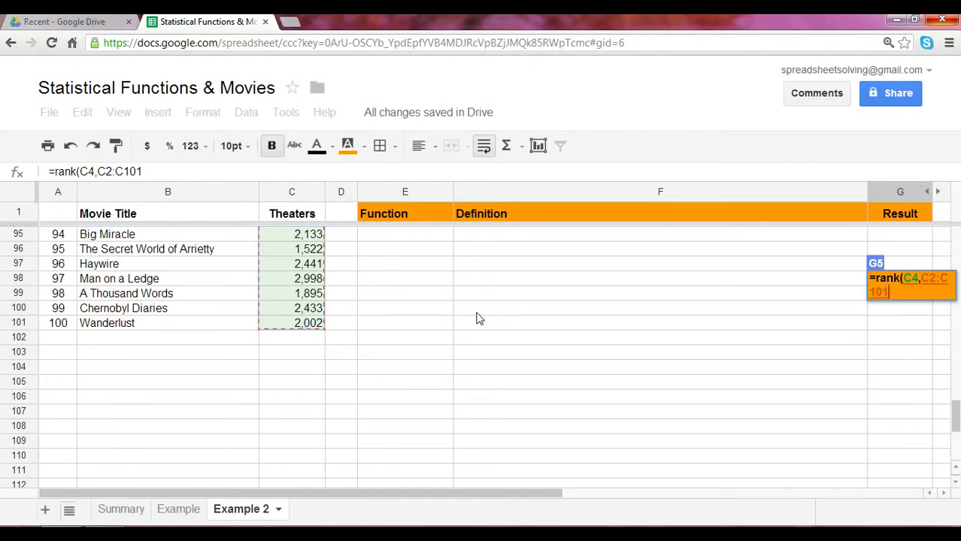
{"action": "type", "text": ")"}
{"action": "key", "text": "Return"}
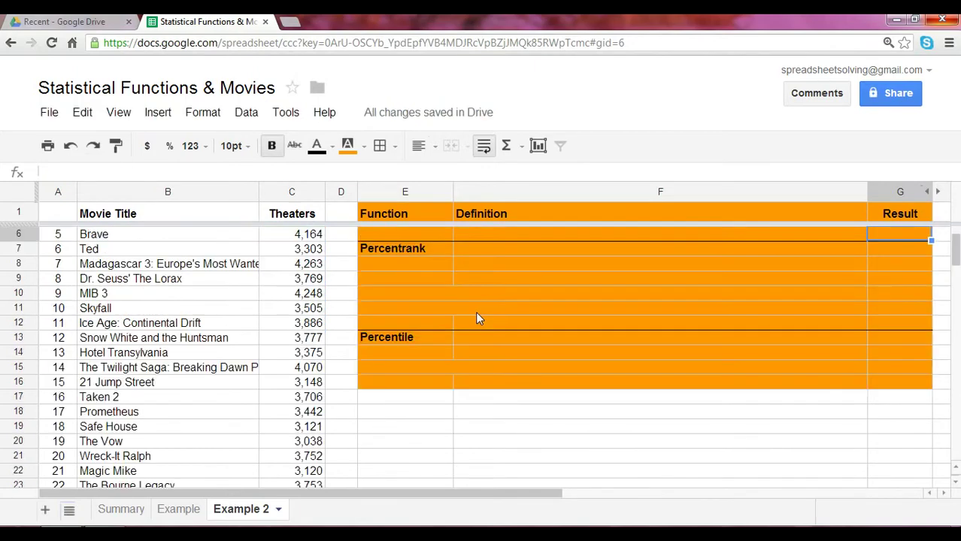
- Compare the rank result in G5 with the order number of The Hunger Games row in column A
{"action": "key", "text": "Up"}
{"action": "key", "text": "Up"}
{"action": "key", "text": "Up"}
{"action": "key", "text": "Down"}
{"action": "key", "text": "Down"}
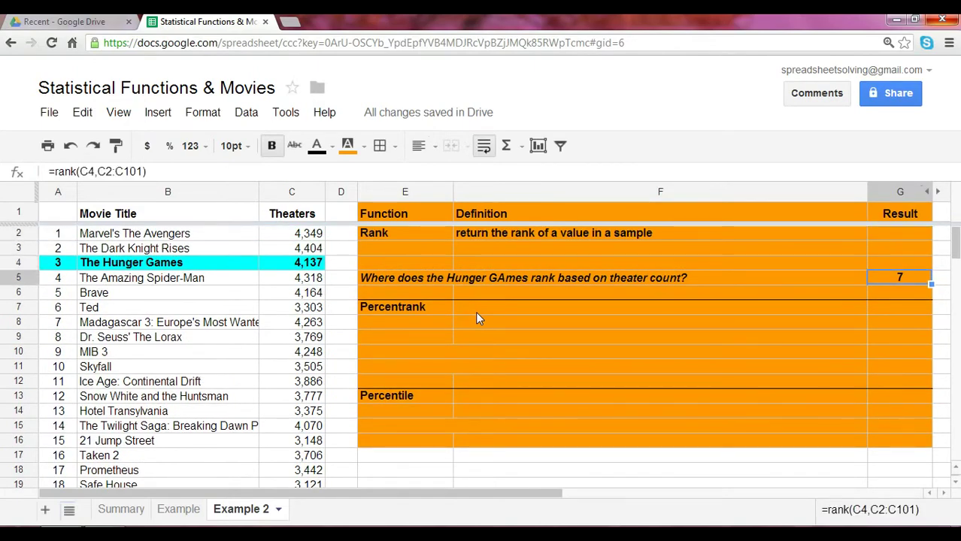
{"action": "key", "text": "Left"}
{"action": "key", "text": "Left"}
{"action": "key", "text": "Left"}
{"action": "key", "text": "Left"}
{"action": "key", "text": "Left"}
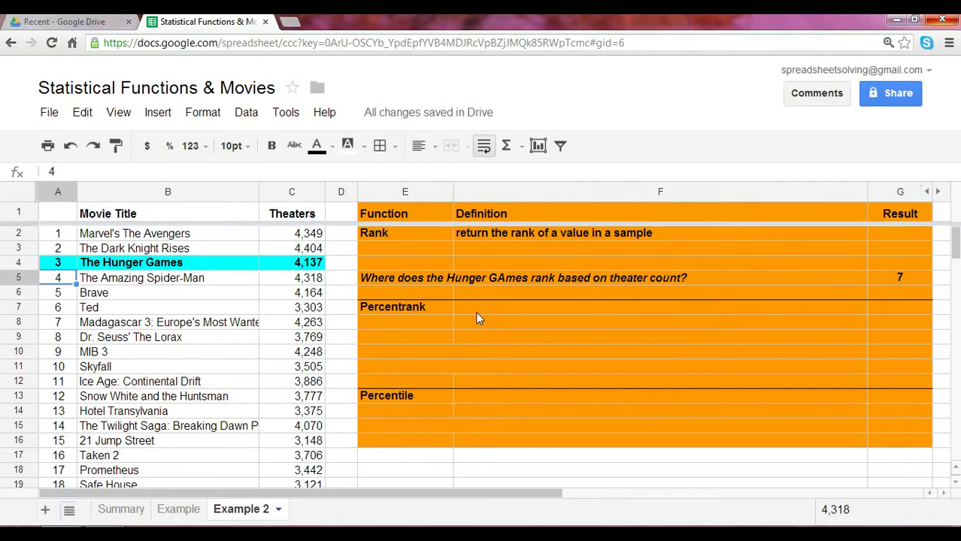
{"action": "key", "text": "Up"}
{"action": "key", "text": "Right"}
{"action": "key", "text": "Right"}
{"action": "key", "text": "Right"}
{"action": "key", "text": "Right"}
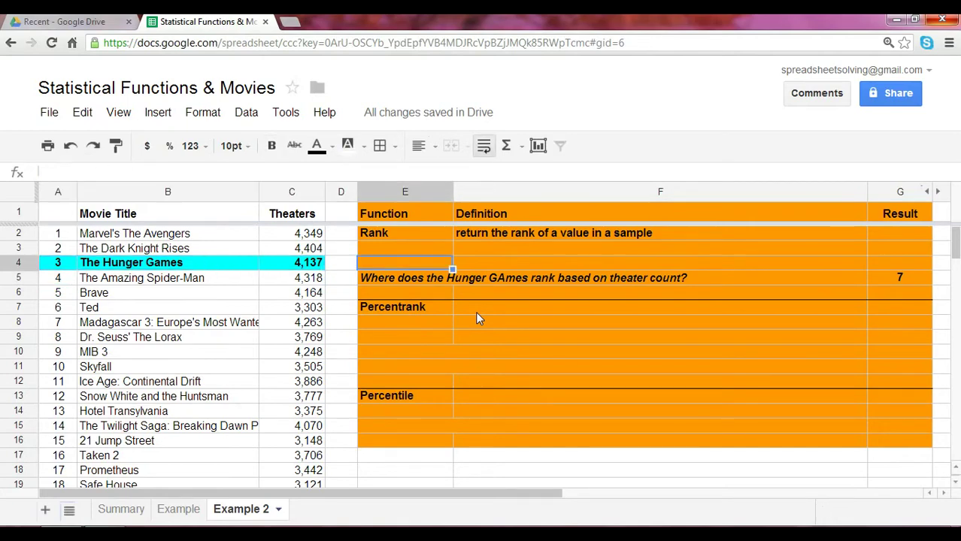
- Review the Rank function label, the theater count question in E5 and its formula in G5
{"action": "key", "text": "Down"}
{"action": "key", "text": "Up"}
{"action": "key", "text": "Up"}
{"action": "key", "text": "Up"}
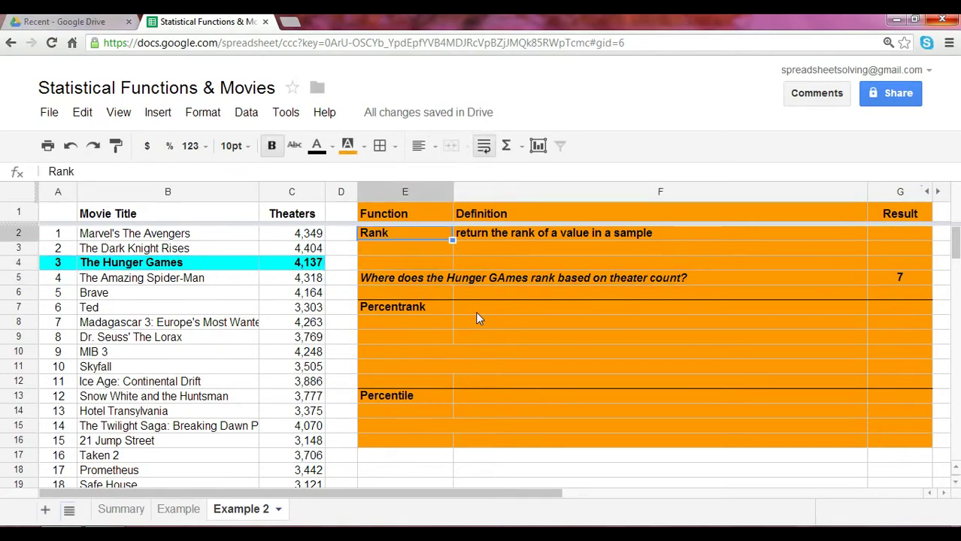
{"action": "key", "text": "Down"}
{"action": "key", "text": "Down"}
{"action": "key", "text": "Down"}
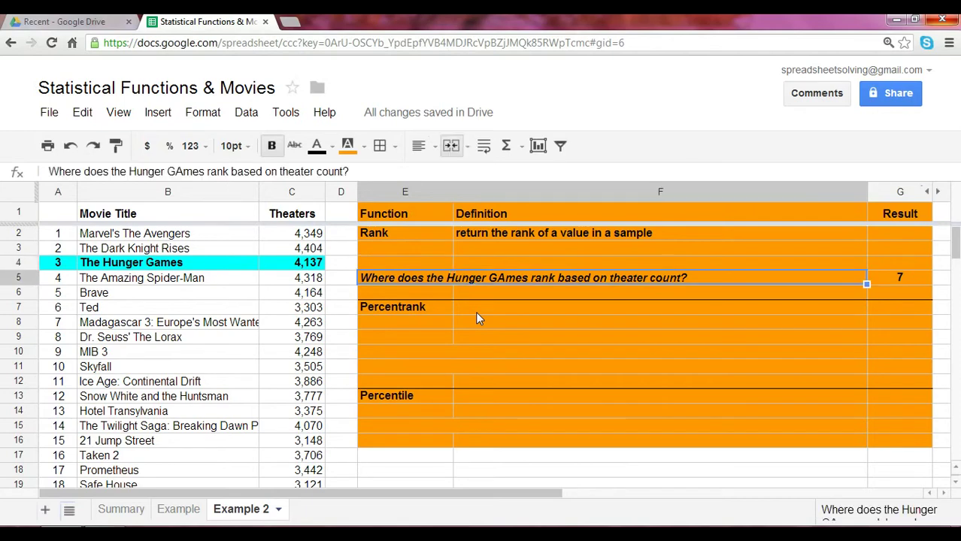
{"action": "key", "text": "Right"}
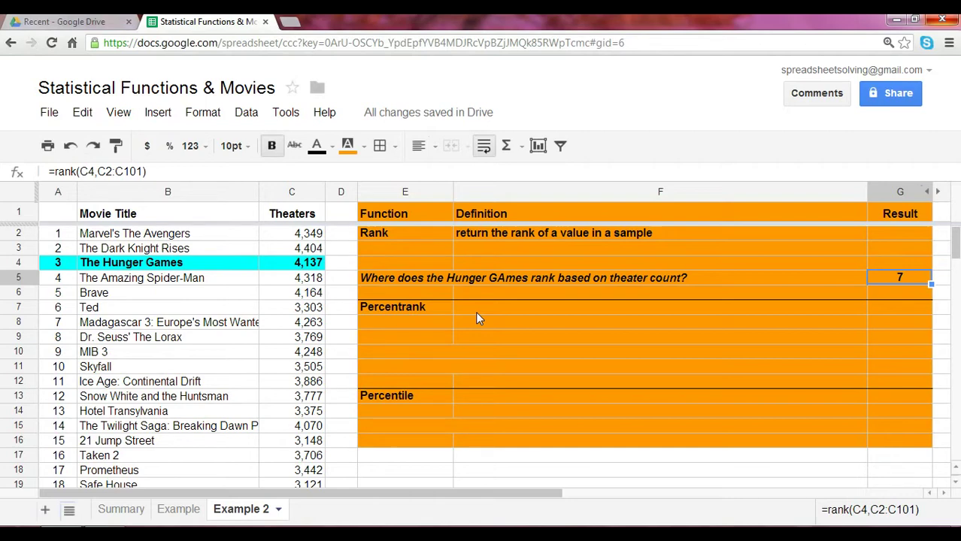
- Enter the definition "returns the percent rank or percentile of a value in a sample" for Percentrank in F7
{"action": "key", "text": "Left"}
{"action": "key", "text": "Left"}
{"action": "key", "text": "Left"}
{"action": "key", "text": "Down"}
{"action": "key", "text": "Down"}
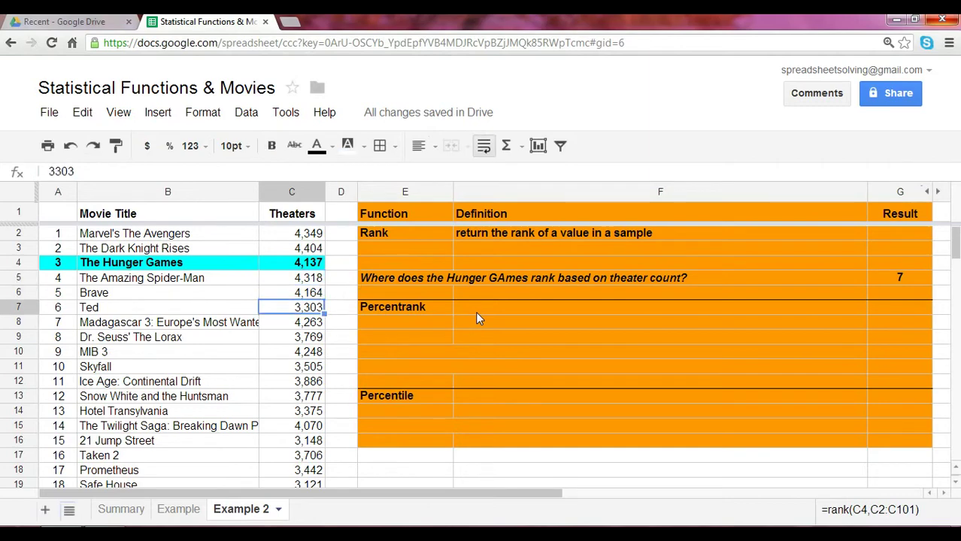
{"action": "key", "text": "Right"}
{"action": "key", "text": "Right"}
{"action": "key", "text": "Right"}
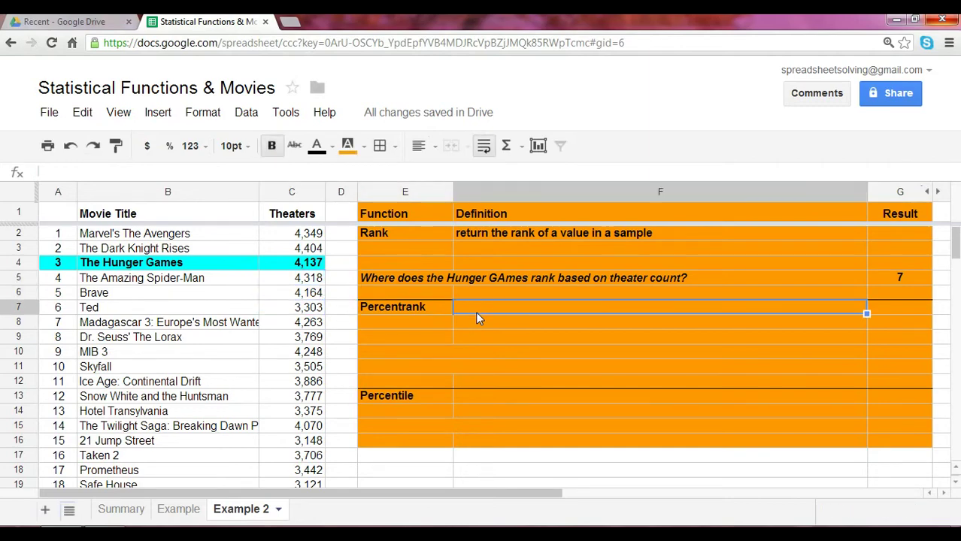
{"action": "type", "text": "ret"}
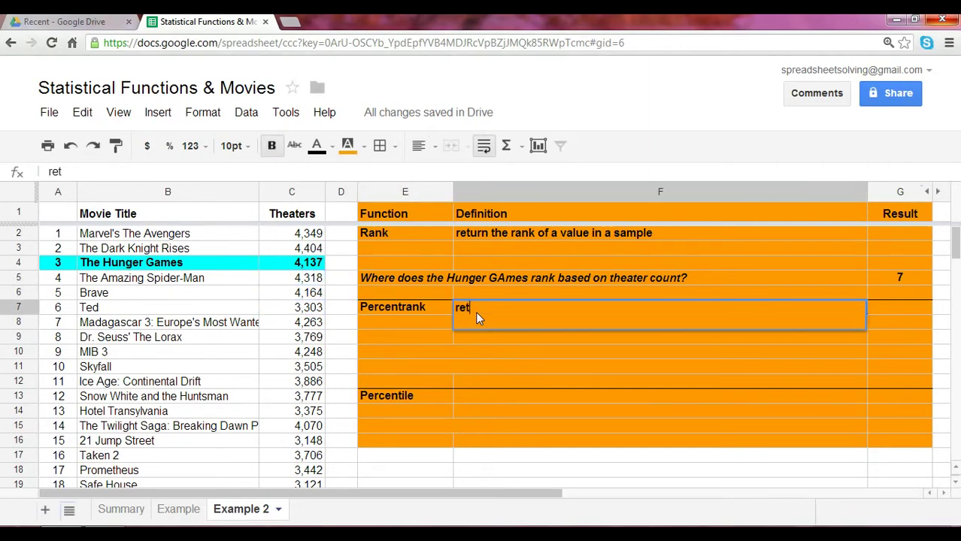
{"action": "key", "text": "Return"}
{"action": "type", "text": "rns the"}
{"action": "key", "text": "Escape"}
{"action": "key", "text": "Up"}
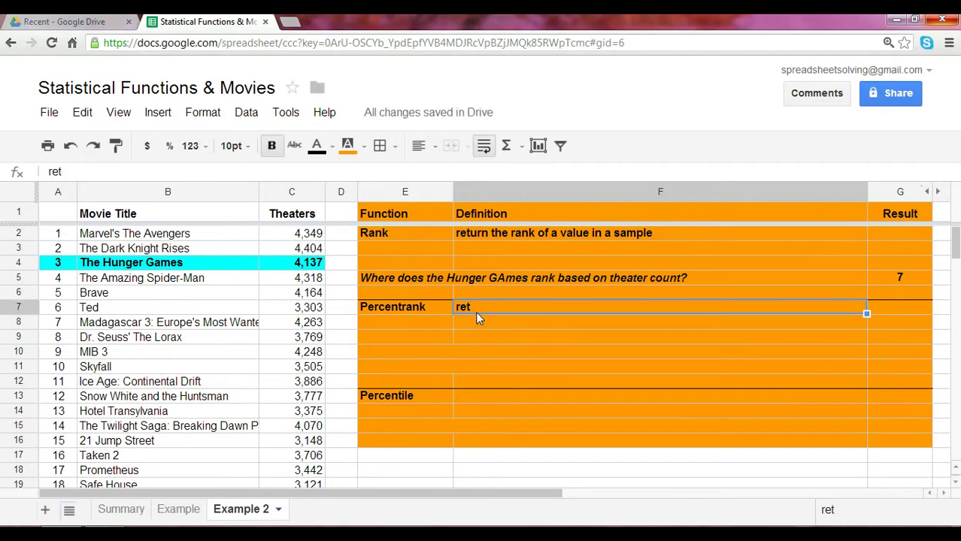
{"action": "key", "text": "Return"}
{"action": "type", "text": "urns "}
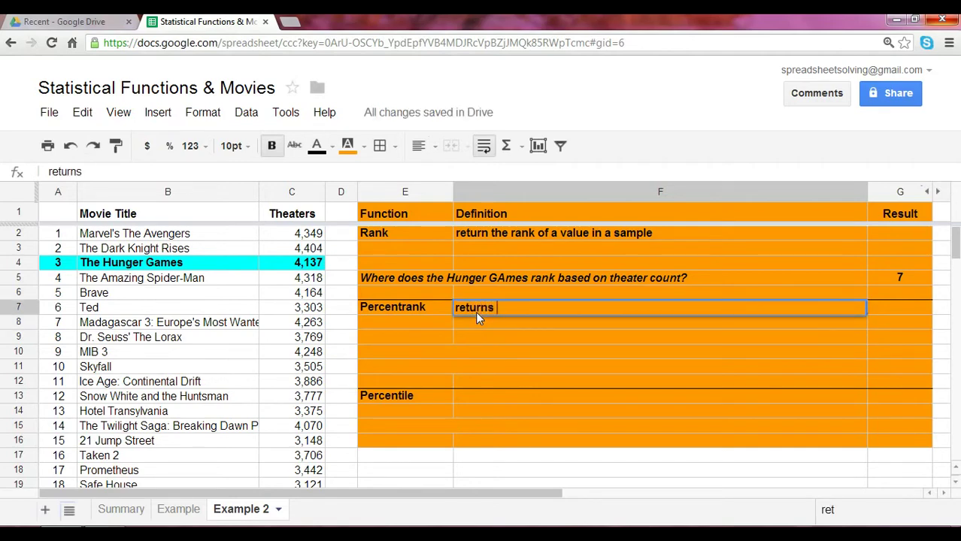
{"action": "type", "text": "the percen"}
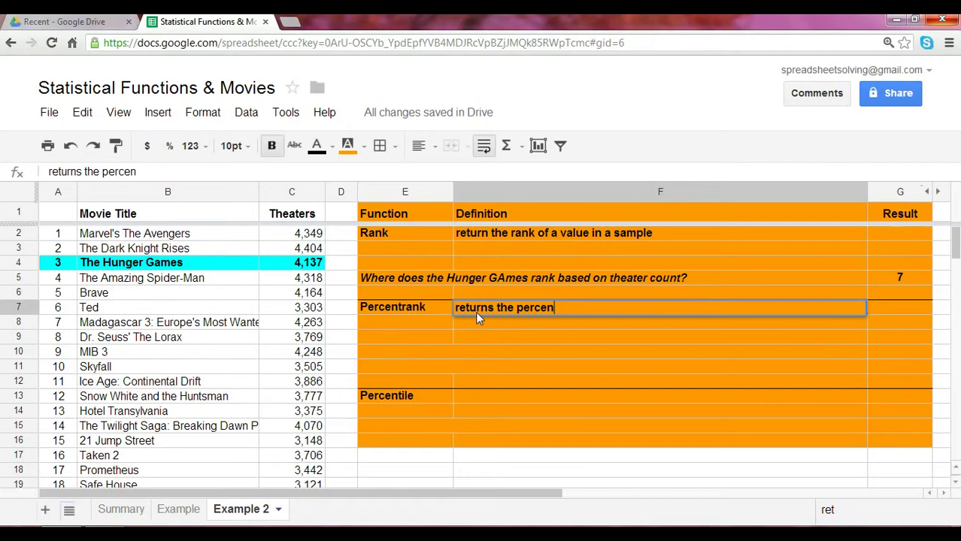
{"action": "type", "text": "t rank or percentile o"}
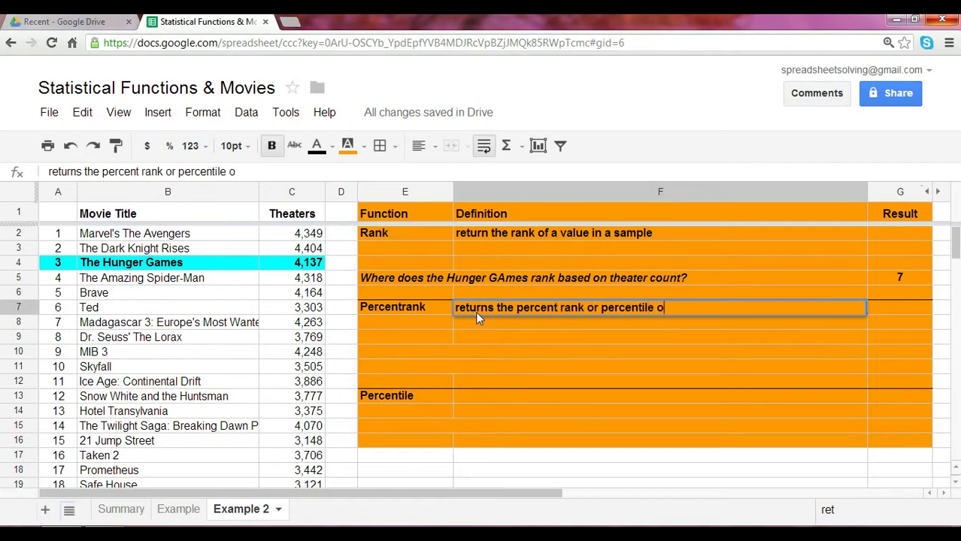
{"action": "type", "text": "f a value in a as"}
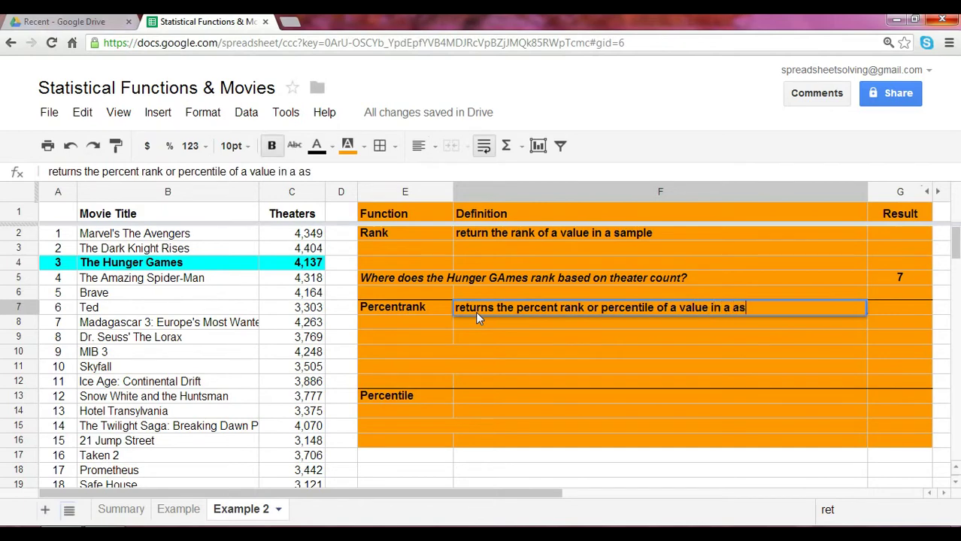
{"action": "key", "text": "BackSpace"}
{"action": "key", "text": "BackSpace"}
{"action": "type", "text": "sample"}
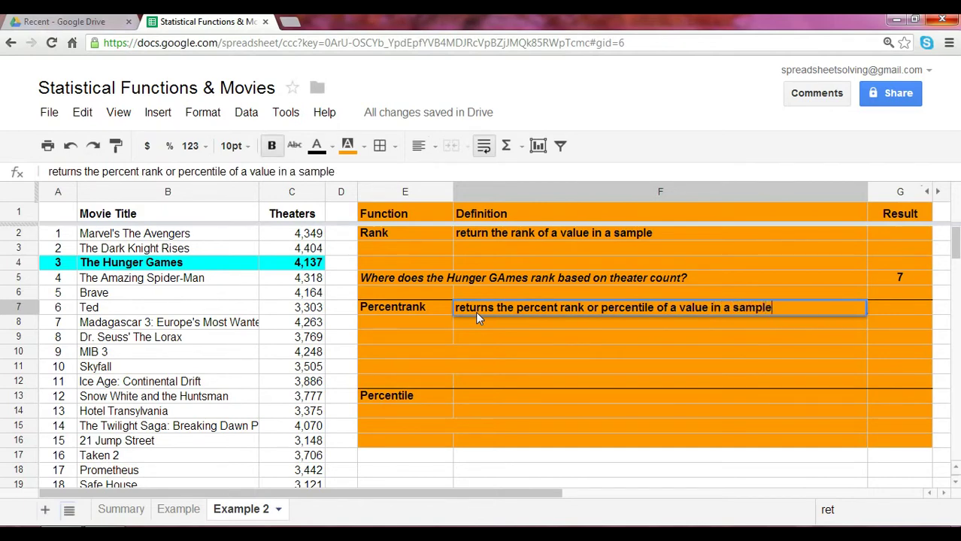
{"action": "key", "text": "Return"}
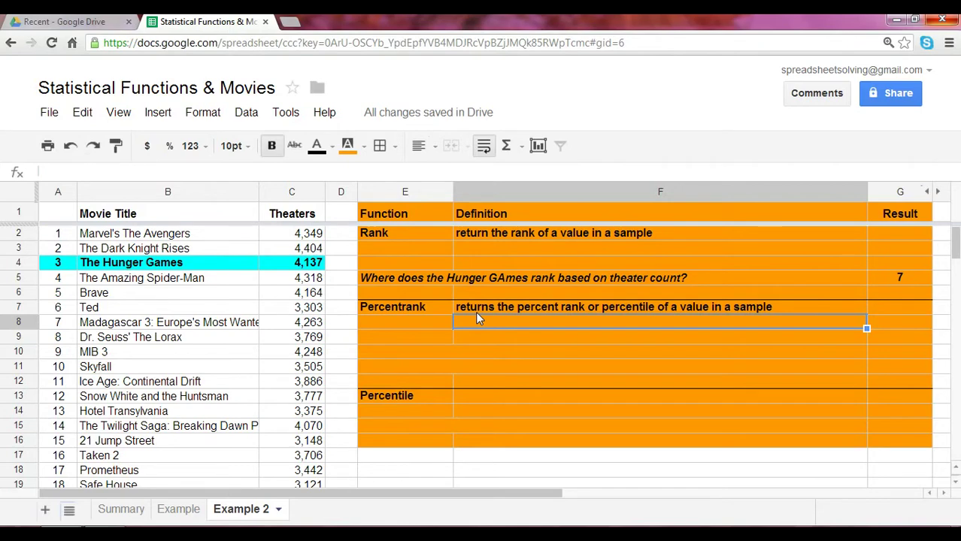
- Enter the Percentrank question "On a percentage basis, where does Hunger Games rank based on theater count?" in the merged cell E10
{"action": "key", "text": "Down"}
{"action": "key", "text": "Down"}
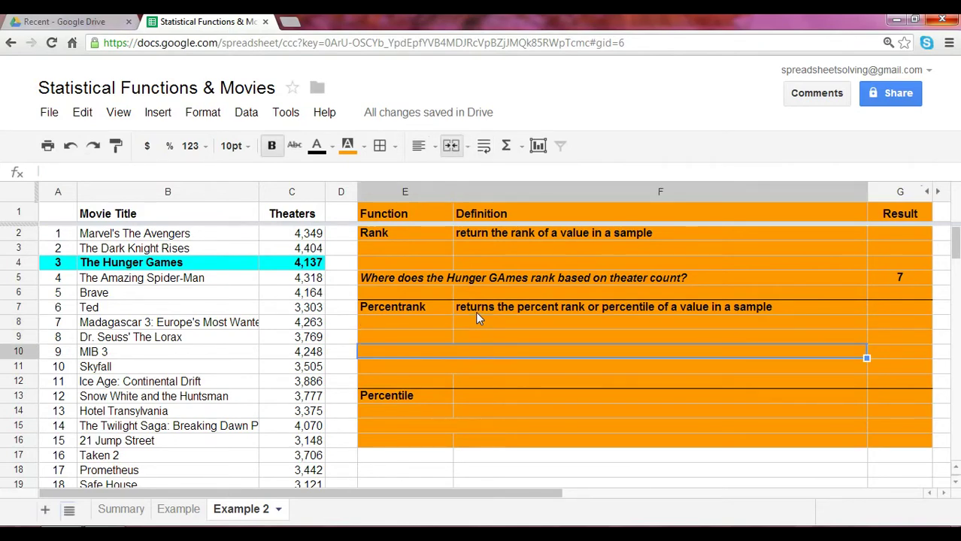
{"action": "type", "text": "O"}
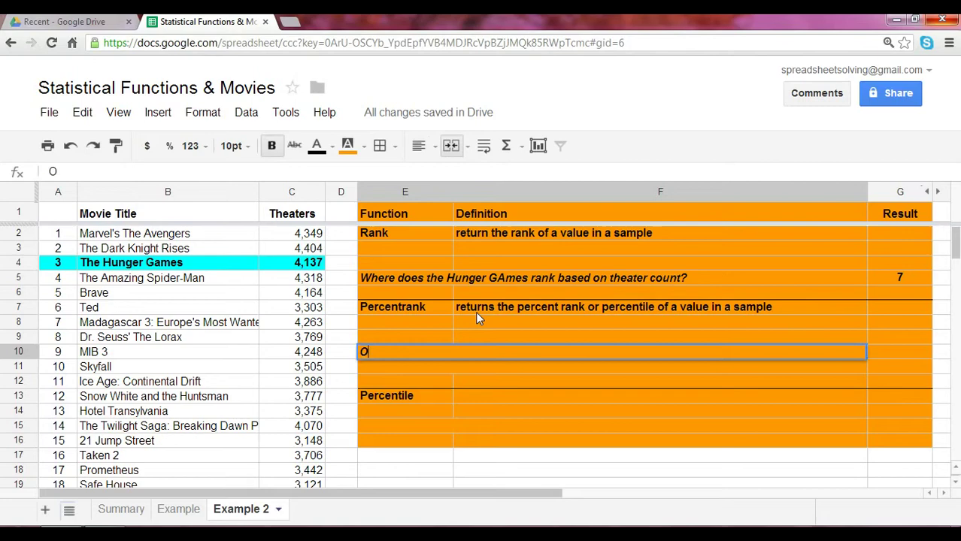
{"action": "type", "text": "n a percentage basis, "}
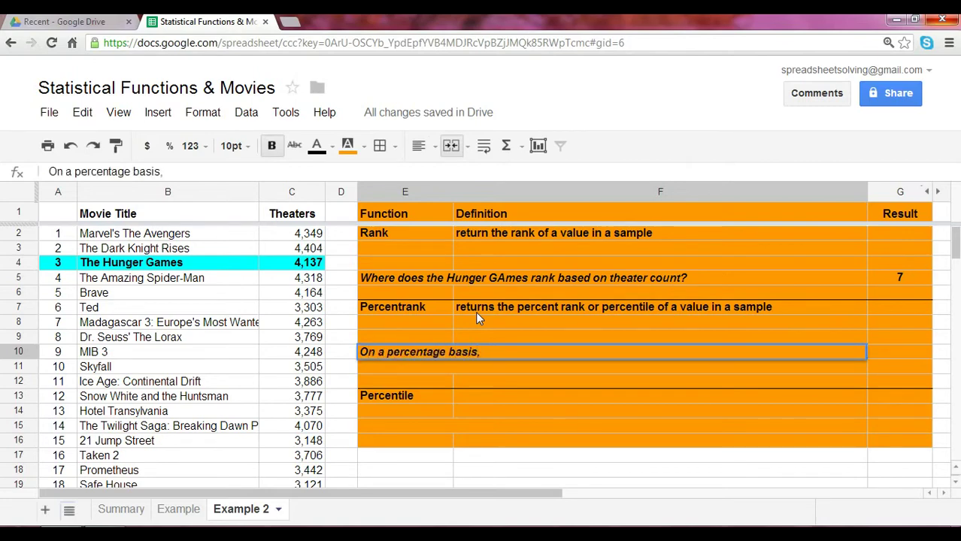
{"action": "type", "text": "where does Hu"}
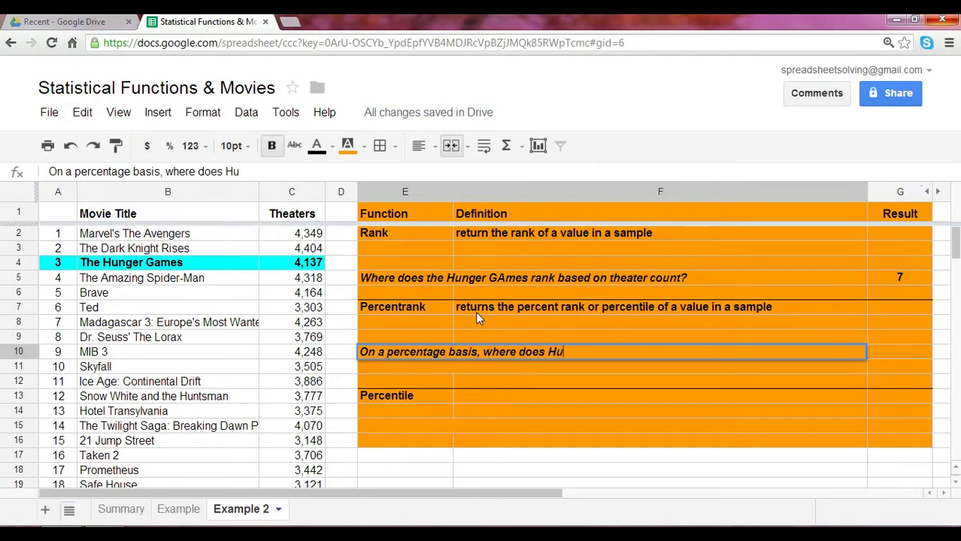
{"action": "type", "text": "nger Games ran"}
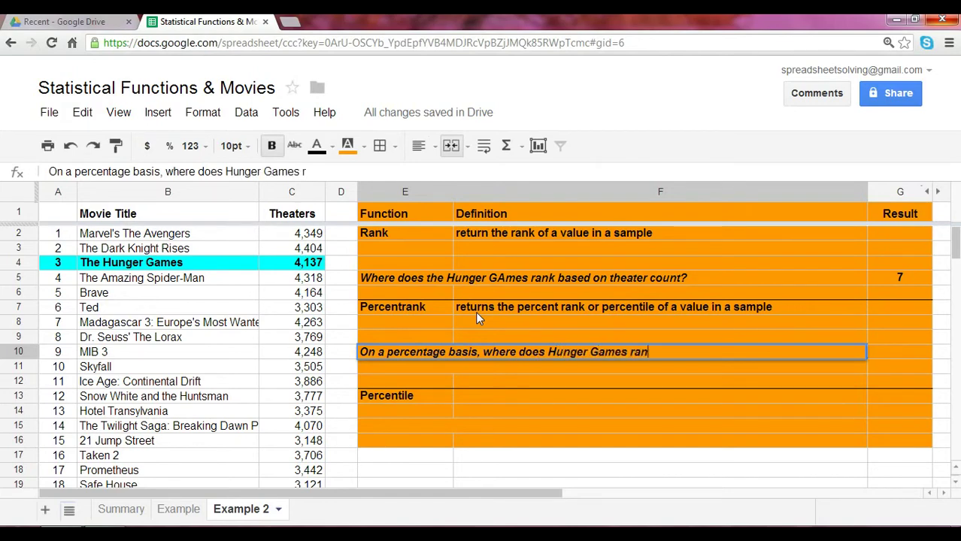
{"action": "type", "text": "k based on t"}
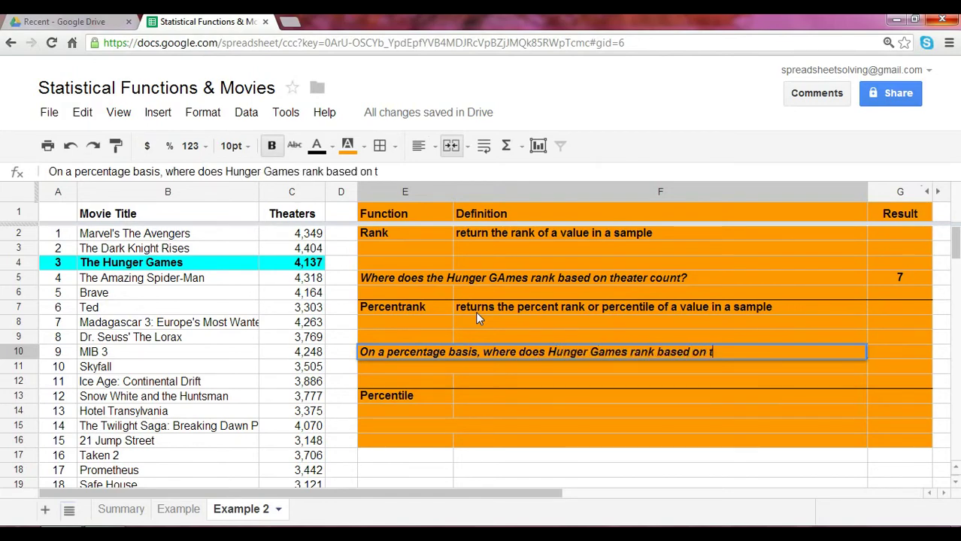
{"action": "type", "text": "heater co"}
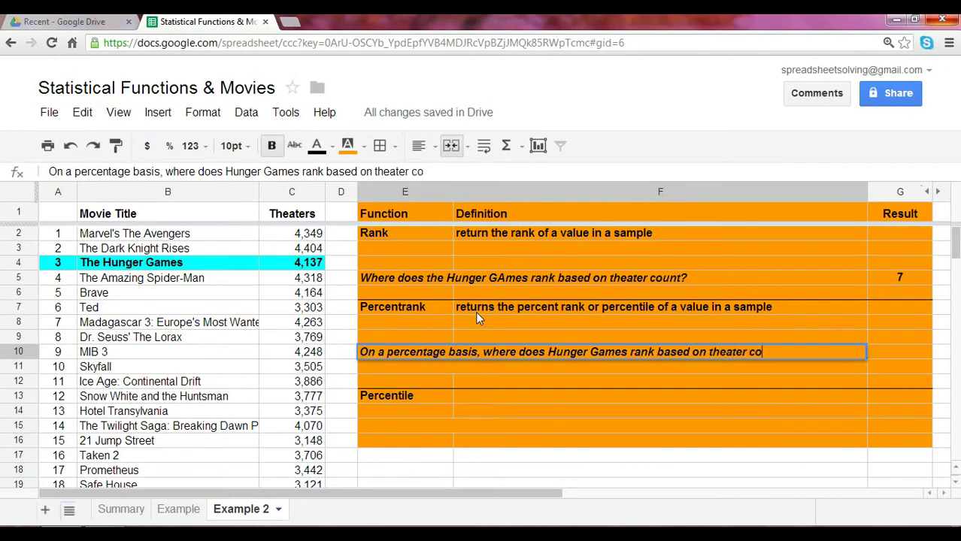
{"action": "type", "text": "unt?"}
{"action": "key", "text": "Return"}
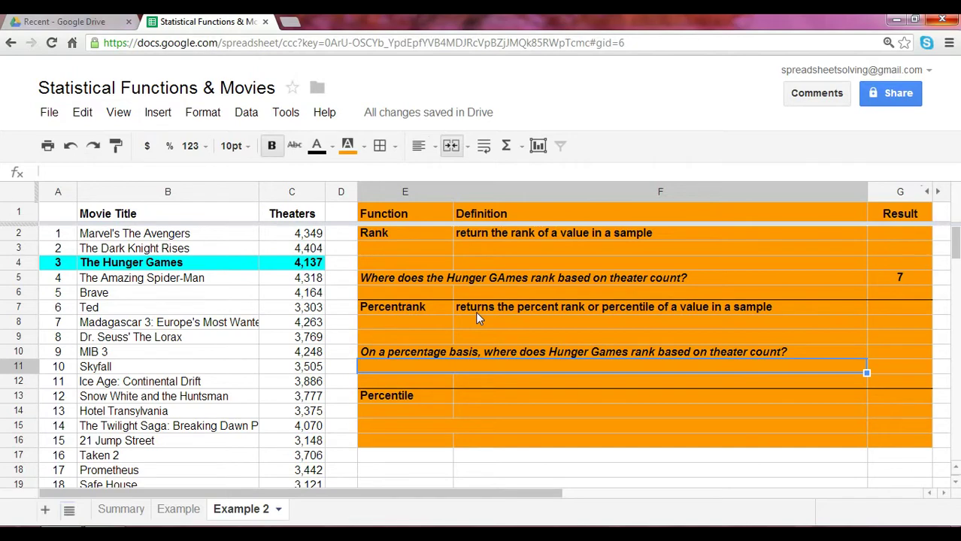
- Start a percentrank formula in G10 with all the movies' theater counts, C2:C101, as its data range
{"action": "key", "text": "Up"}
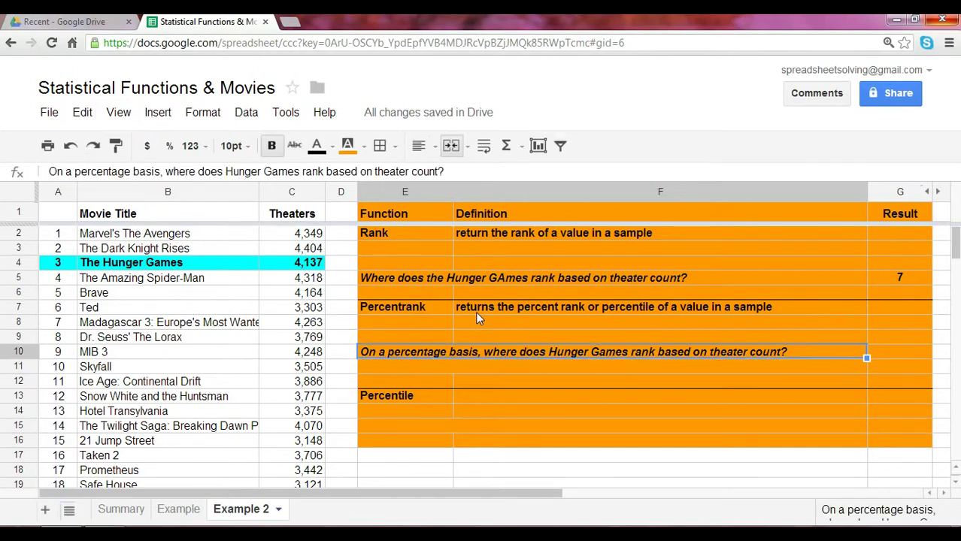
{"action": "key", "text": "Tab"}
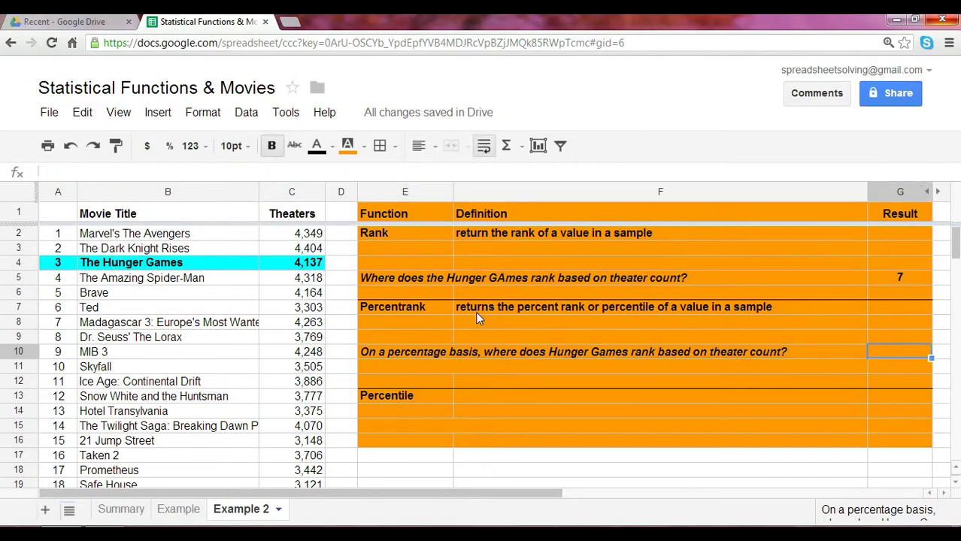
{"action": "type", "text": "="}
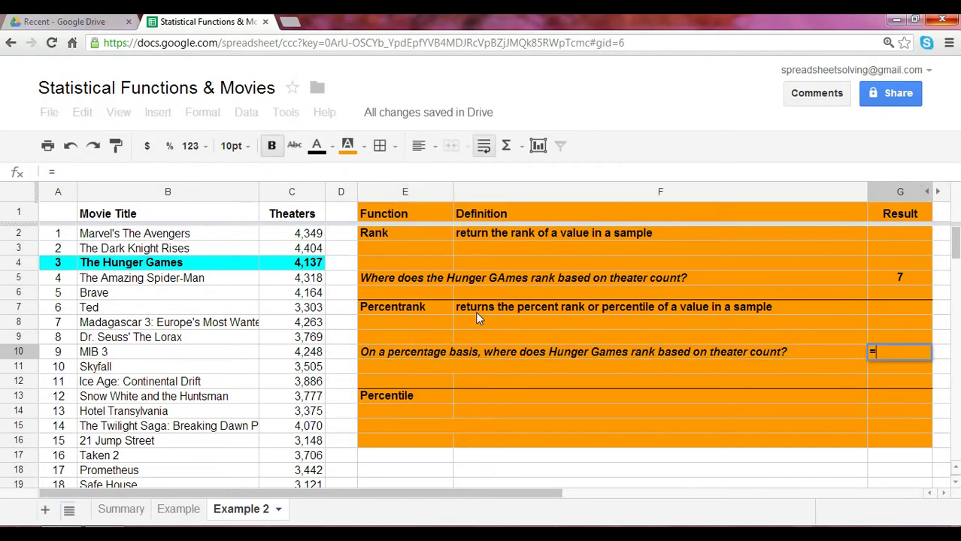
{"action": "type", "text": "perc"}
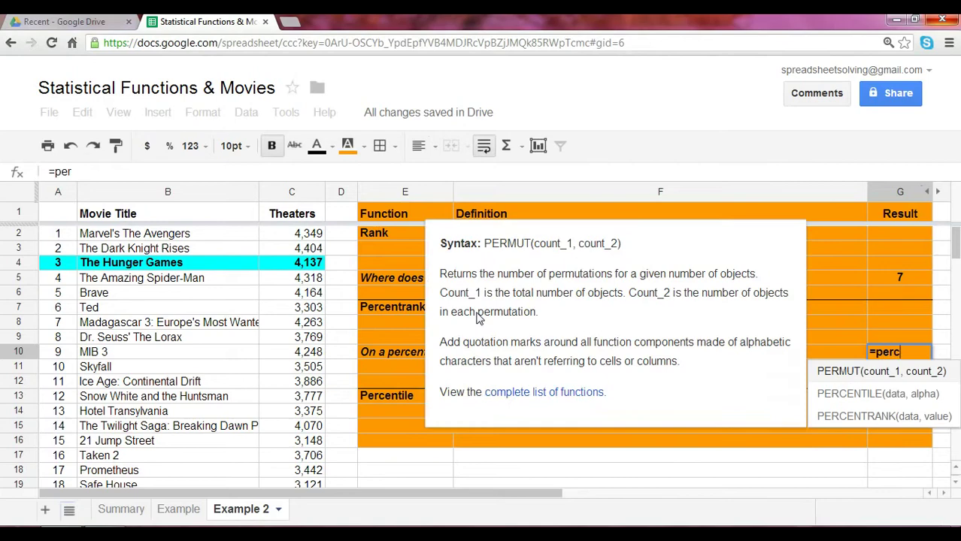
{"action": "type", "text": "entrank("}
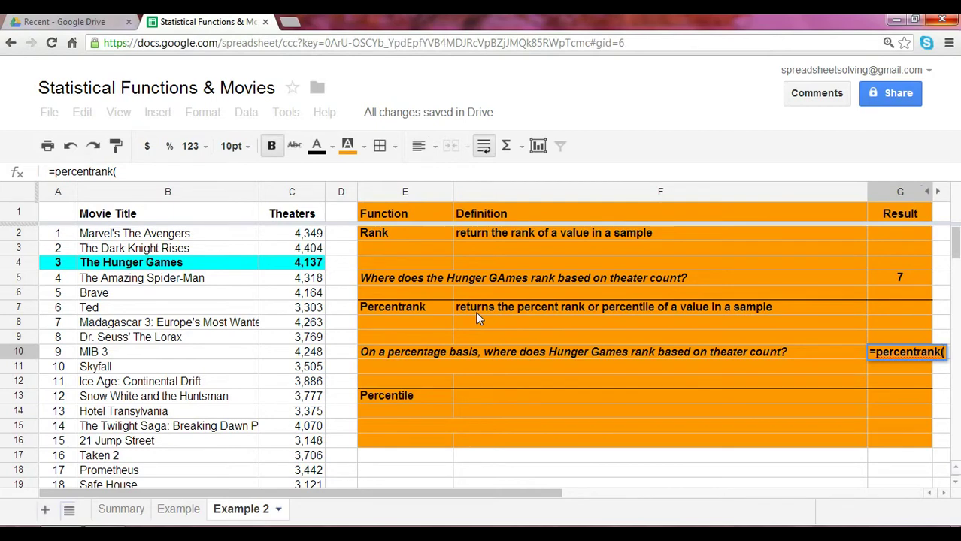
{"action": "key", "text": "Left"}
{"action": "key", "text": "Left"}
{"action": "key", "text": "Left"}
{"action": "key", "text": "Left"}
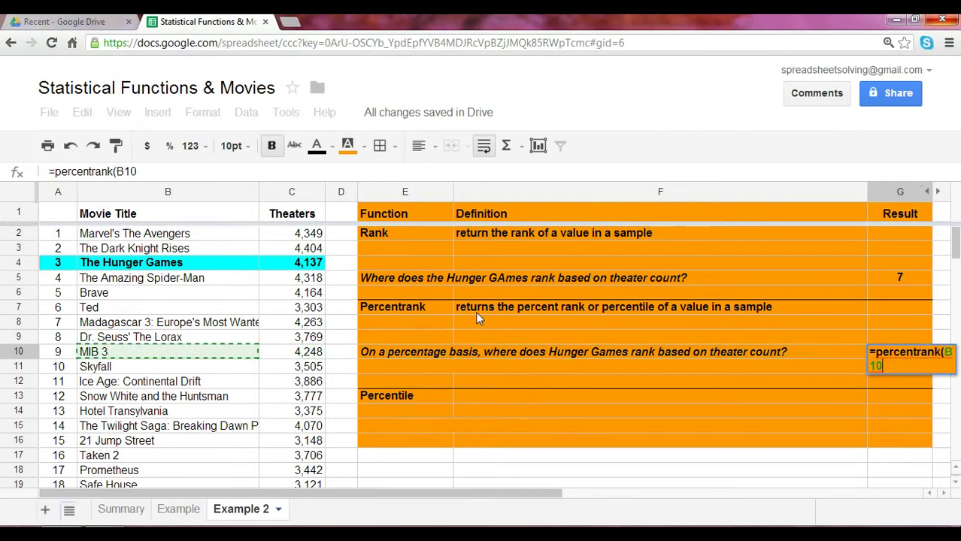
{"action": "key", "text": "Right"}
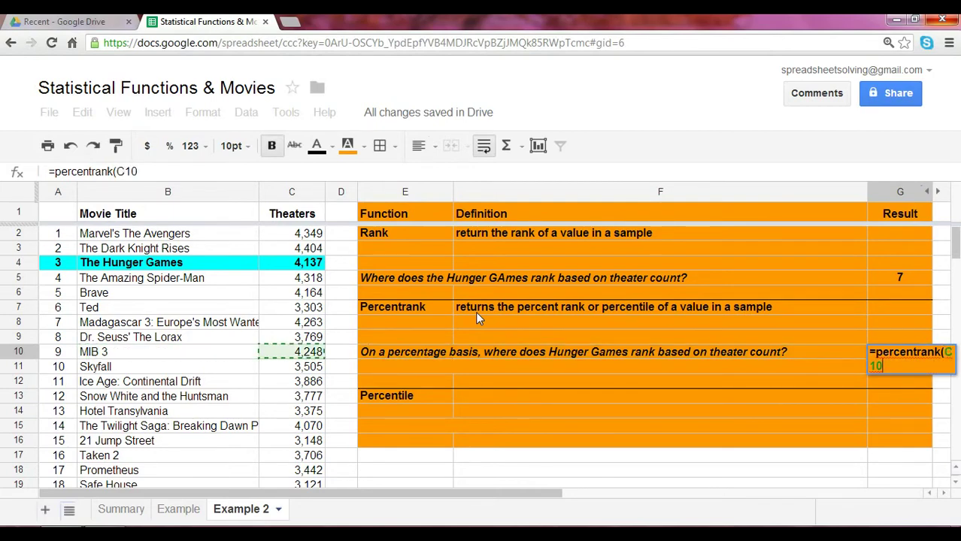
{"action": "left_click", "coordinate": [317, 237]}
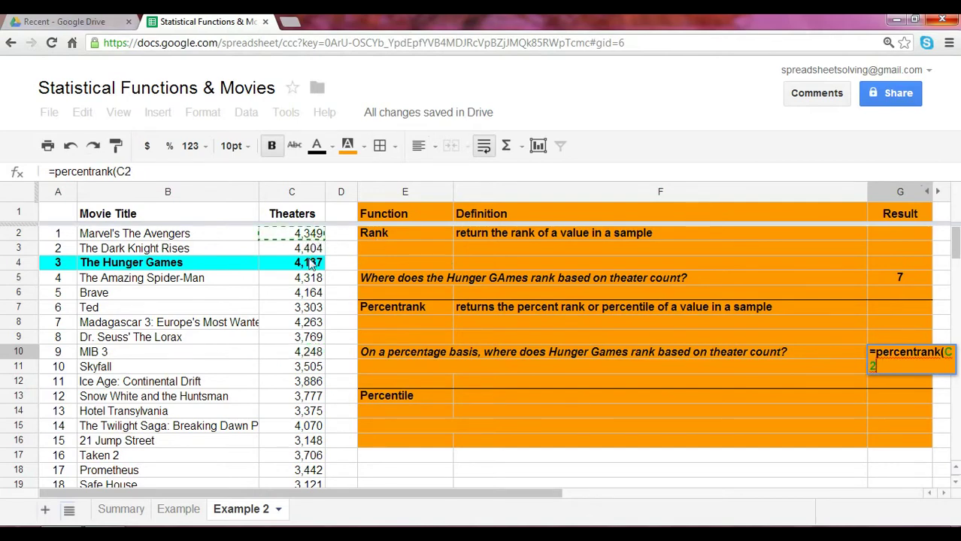
{"action": "left_click_drag", "start_coordinate": [312, 264], "coordinate": [302, 328]}
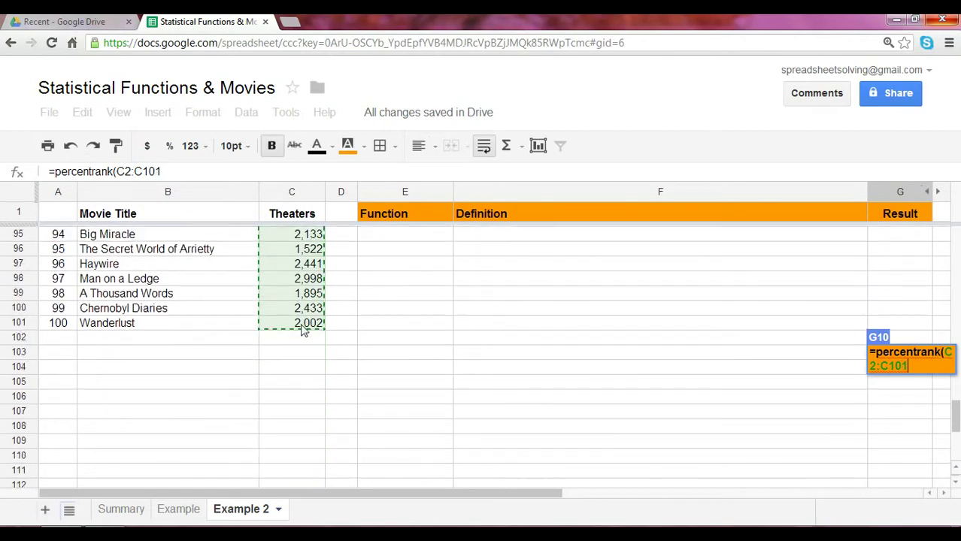
- Add The Hunger Games' theater count in C4 as the value and complete the formula =percentrank(C2:C101,C4)
{"action": "type", "text": ",C1"}
{"action": "key", "text": "Down"}
{"action": "key", "text": "Down"}
{"action": "key", "text": "Down"}
{"action": "key", "text": "Down"}
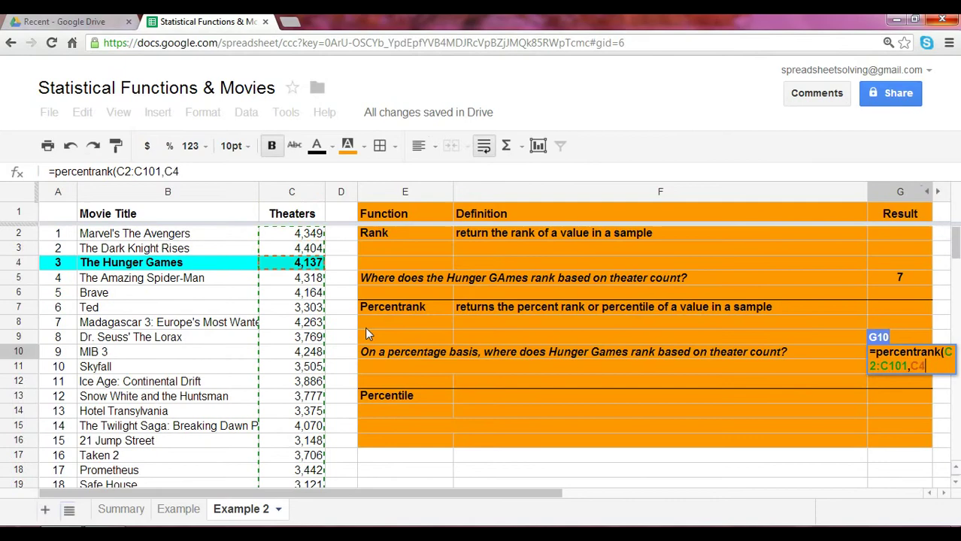
{"action": "key", "text": "Up"}
{"action": "key", "text": "Return"}
{"action": "key", "text": "Up"}
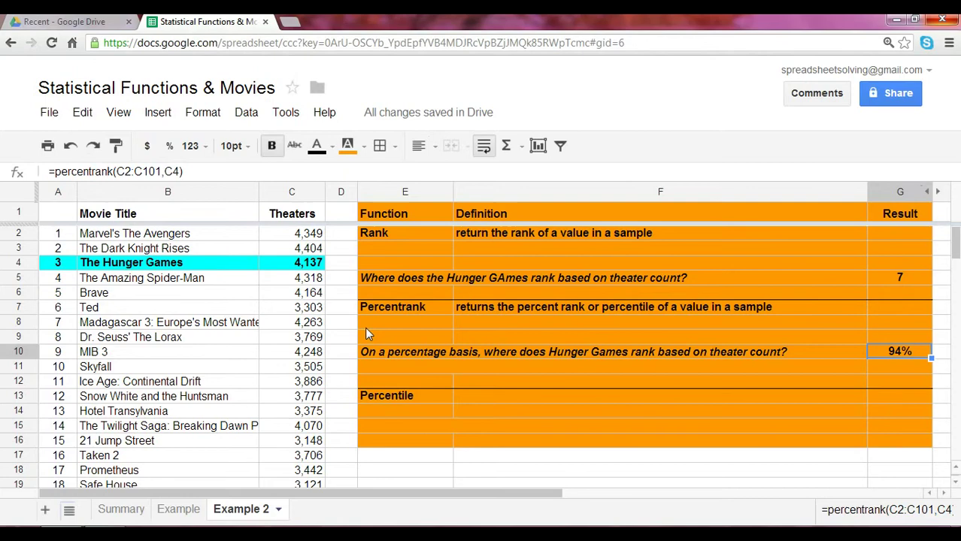
- Enter the definition "returns the x percentile of data values in a sample" for Percentile in F13
{"action": "key", "text": "Left"}
{"action": "key", "text": "Down"}
{"action": "key", "text": "Down"}
{"action": "key", "text": "Down"}
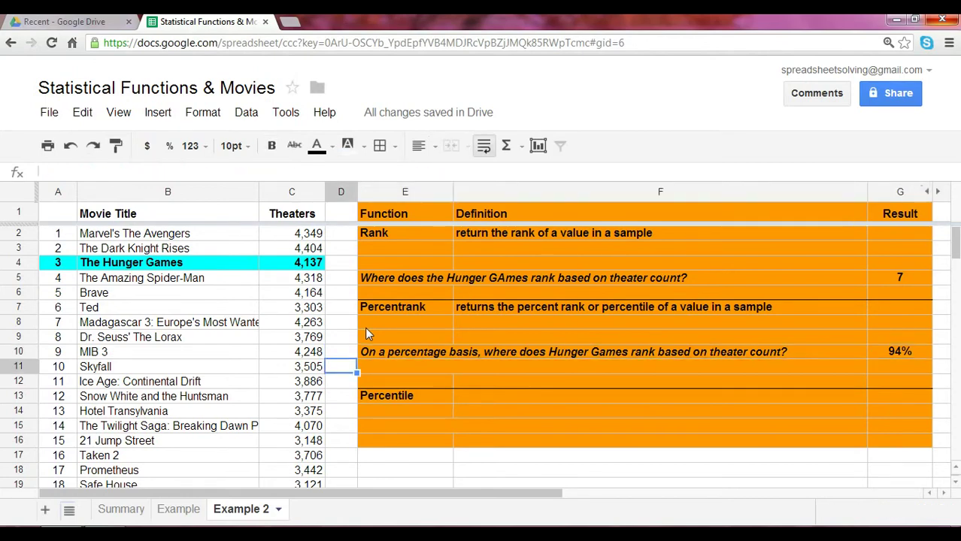
{"action": "key", "text": "Right"}
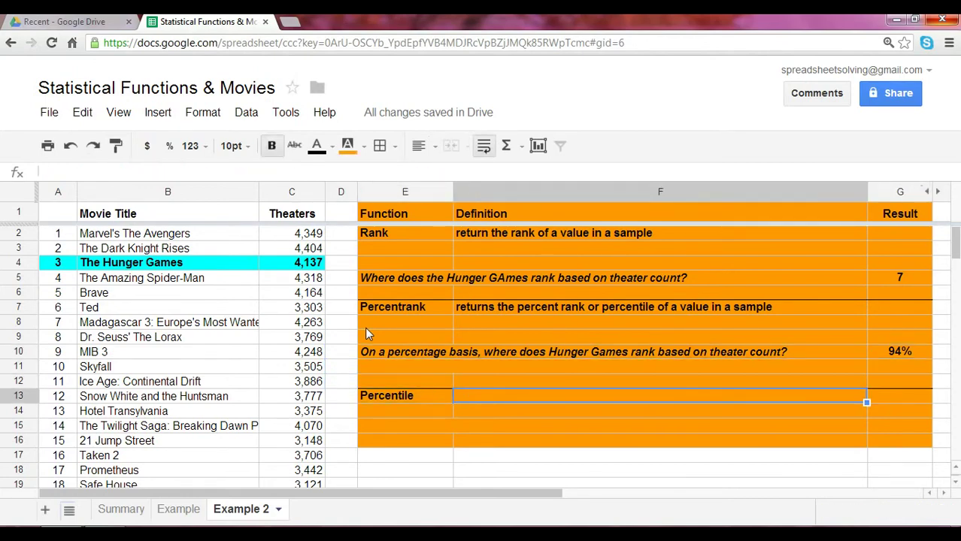
{"action": "type", "text": "returns t"}
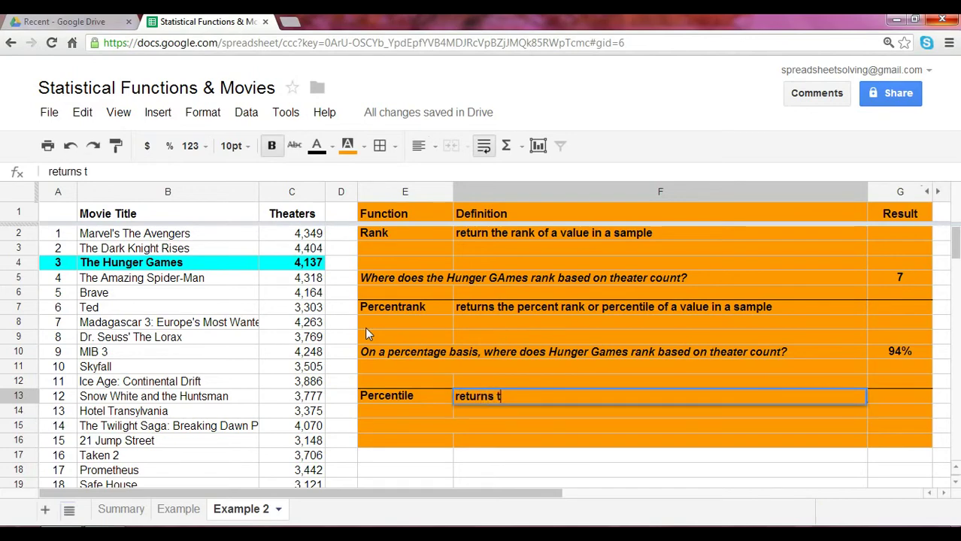
{"action": "type", "text": "he x perce"}
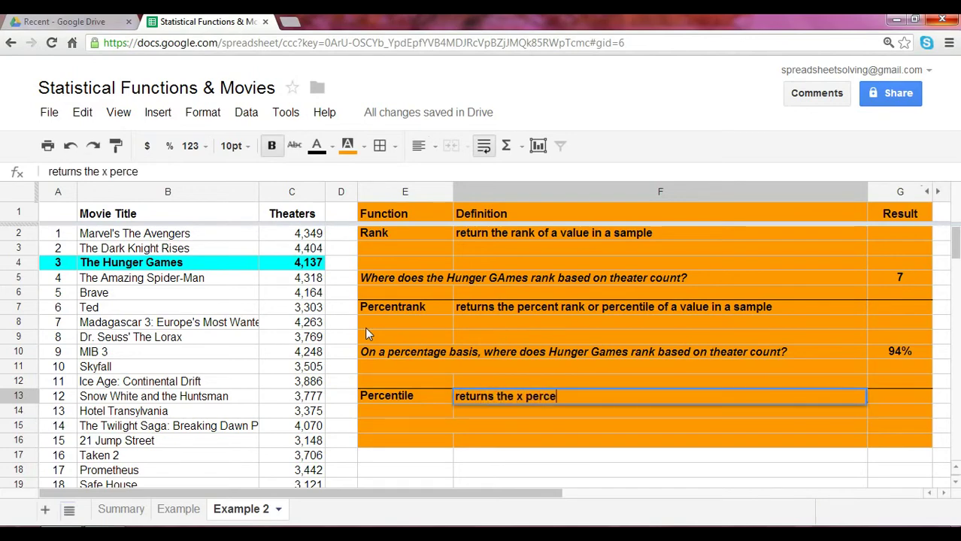
{"action": "type", "text": "ntile of data "}
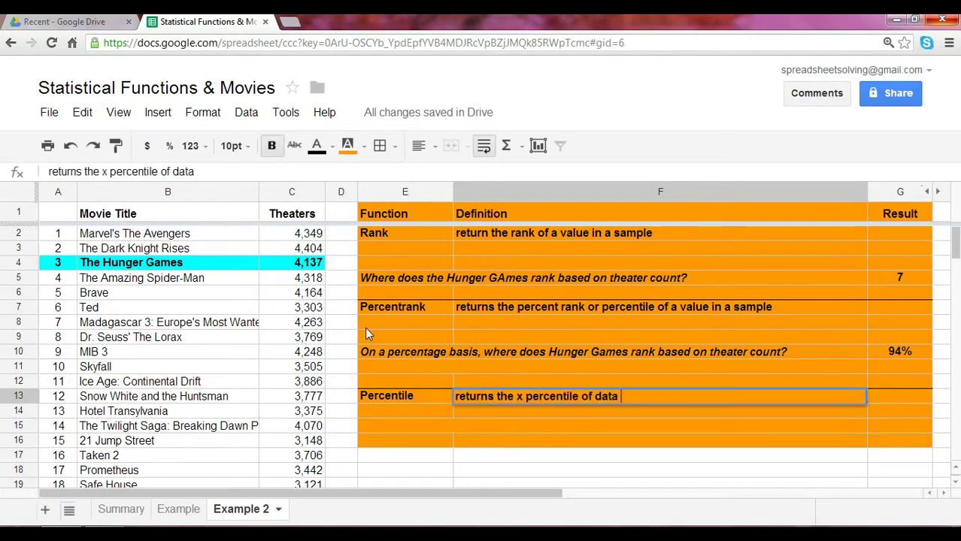
{"action": "type", "text": "values in a sample"}
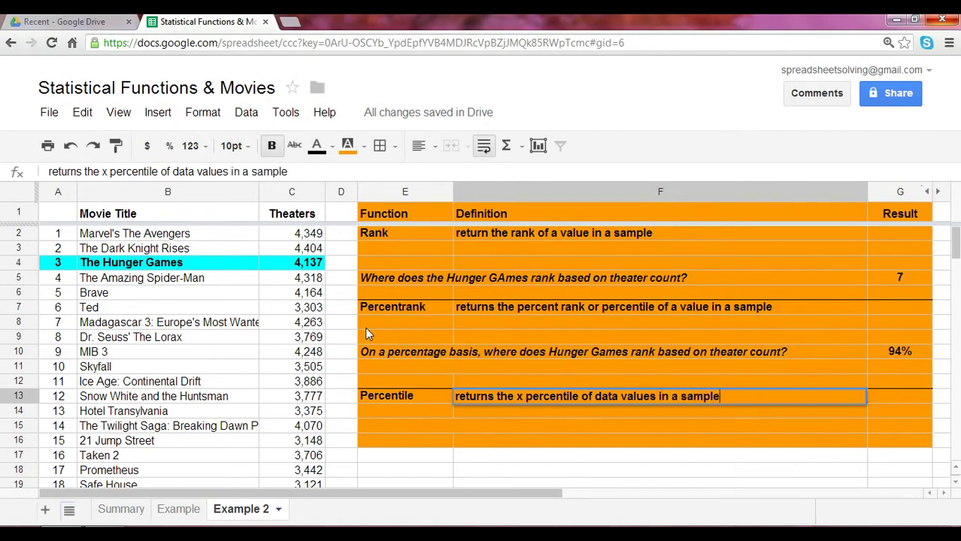
{"action": "key", "text": "Return"}
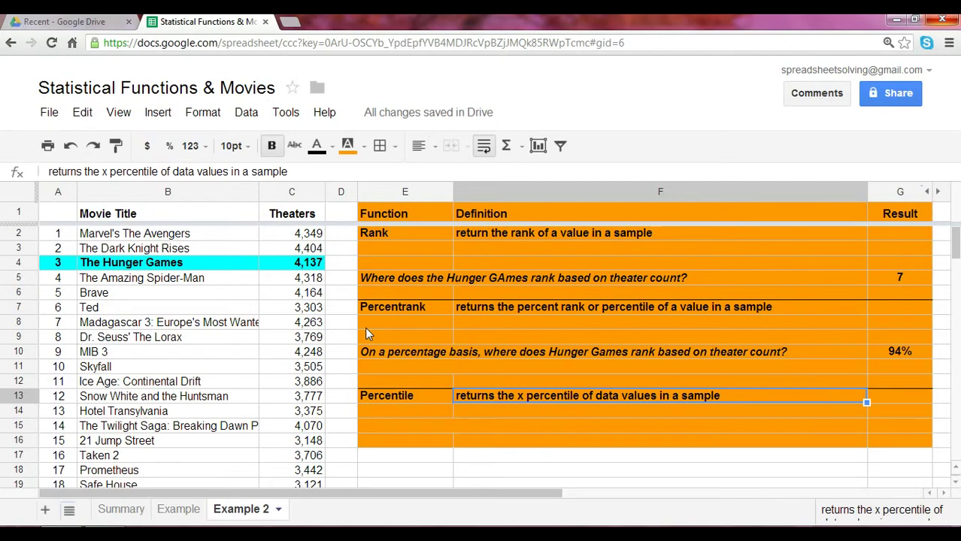
- Enter the Percentile question "What theater count represents the 90th percentile across the top 100 grossing movies in 2012?" in the merged cell E15
{"action": "key", "text": "Left"}
{"action": "key", "text": "Left"}
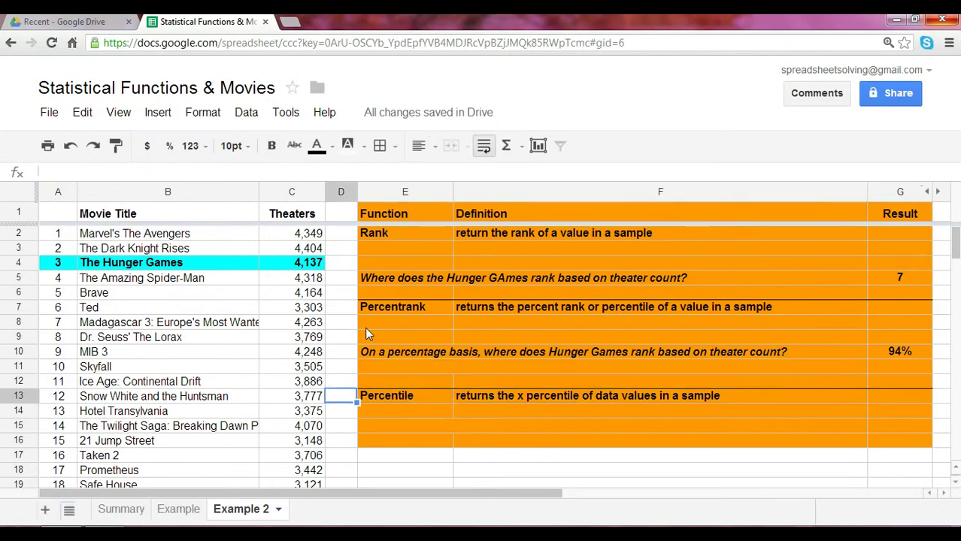
{"action": "key", "text": "Down"}
{"action": "key", "text": "Right"}
{"action": "key", "text": "Down"}
{"action": "key", "text": "shift+Right"}
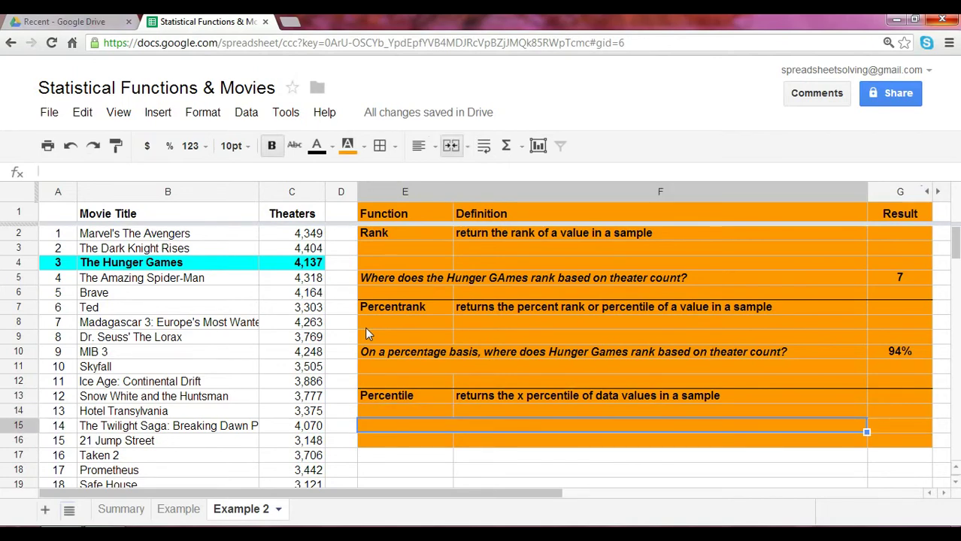
{"action": "type", "text": "What t"}
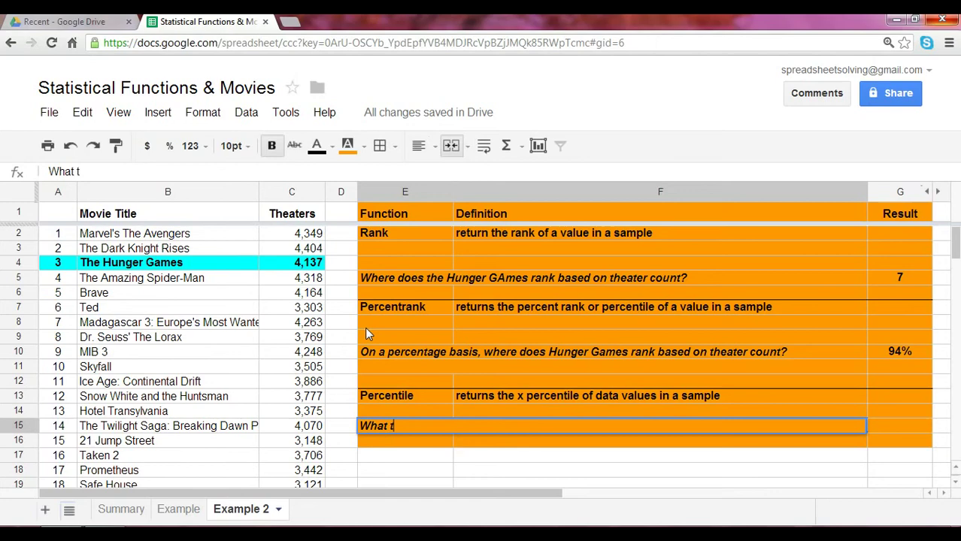
{"action": "type", "text": "heater count rep"}
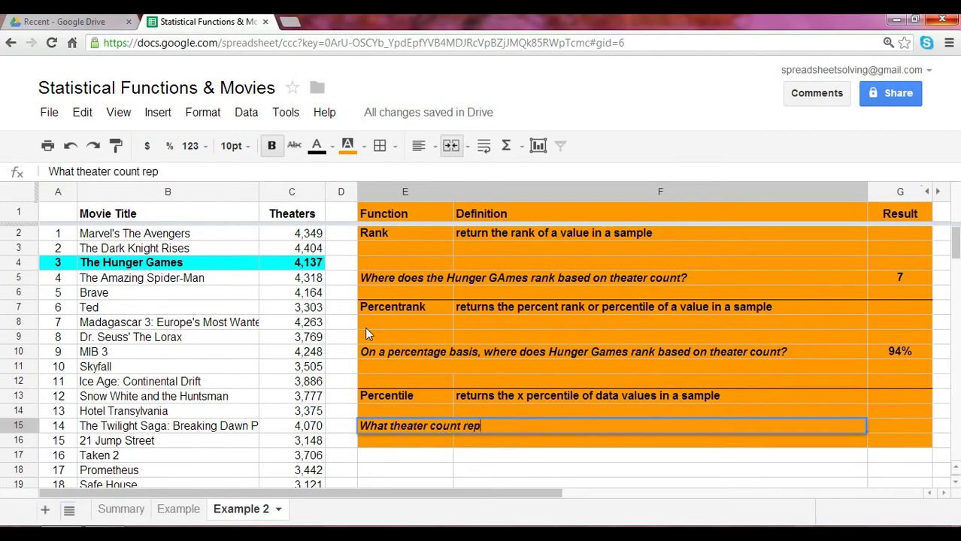
{"action": "type", "text": "resents the 90"}
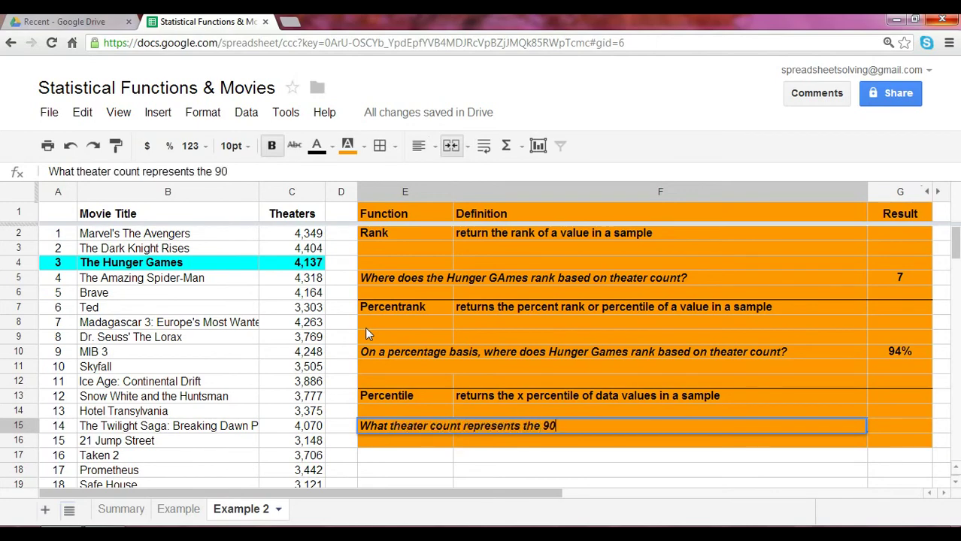
{"action": "type", "text": "th percent"}
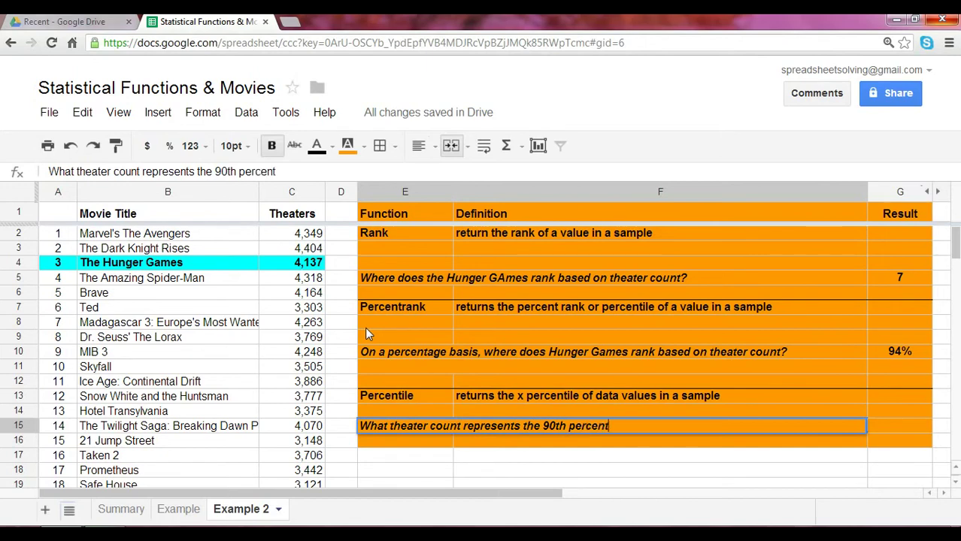
{"action": "type", "text": "ile across "}
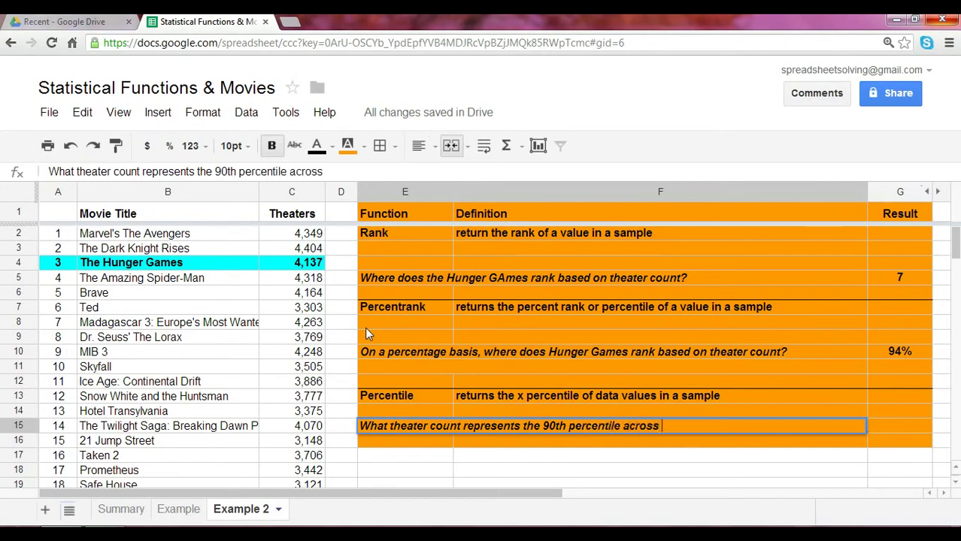
{"action": "type", "text": "the top 100 gross"}
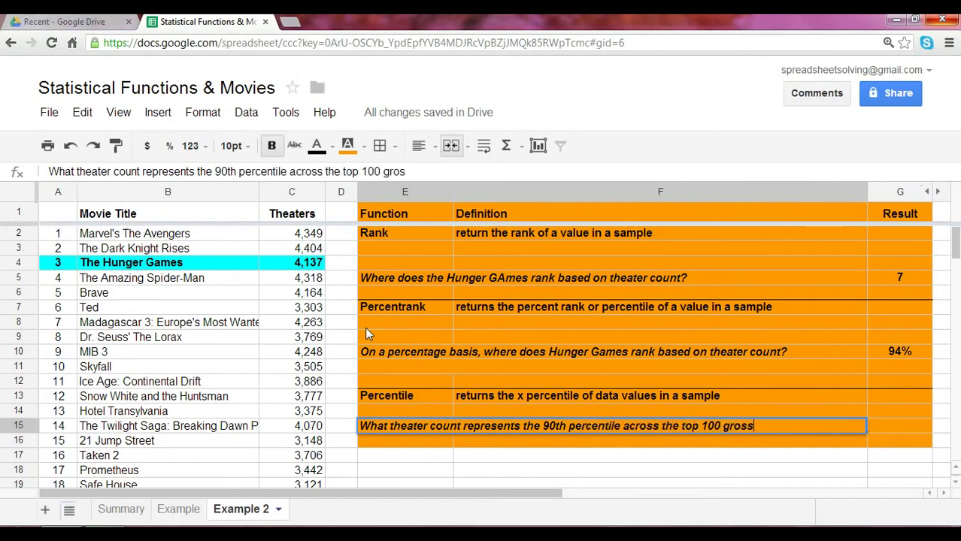
{"action": "type", "text": "ing movies in 20"}
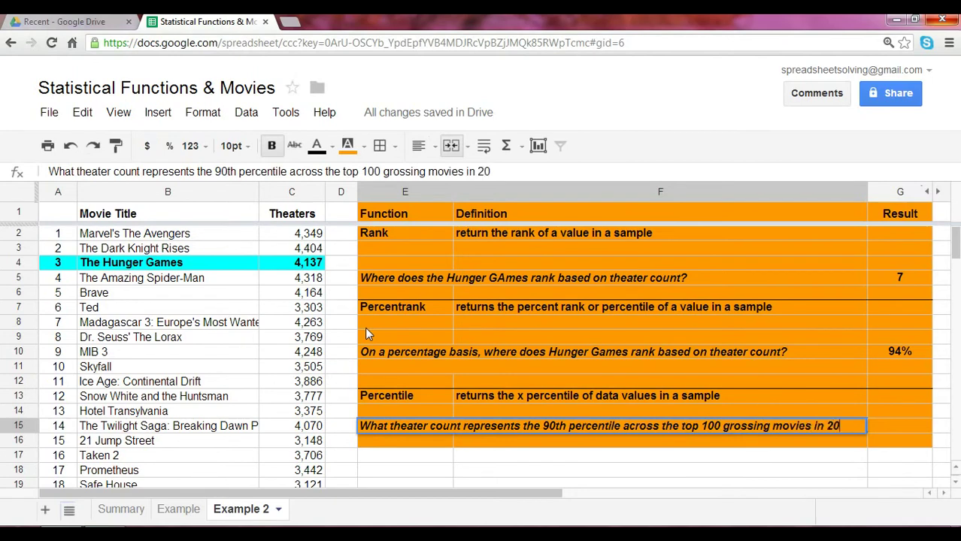
{"action": "type", "text": "12?"}
{"action": "key", "text": "Return"}
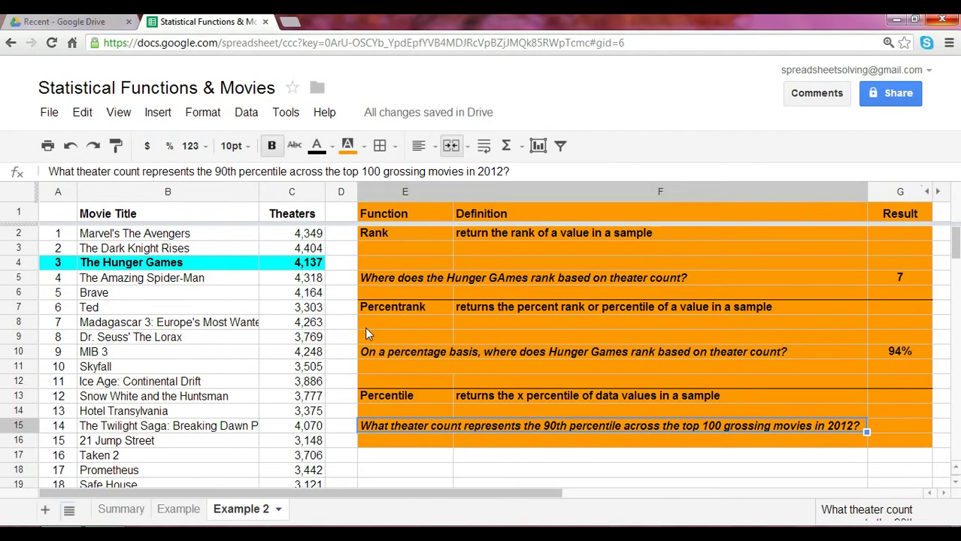
{"action": "key", "text": "Right"}
{"action": "type", "text": "="}
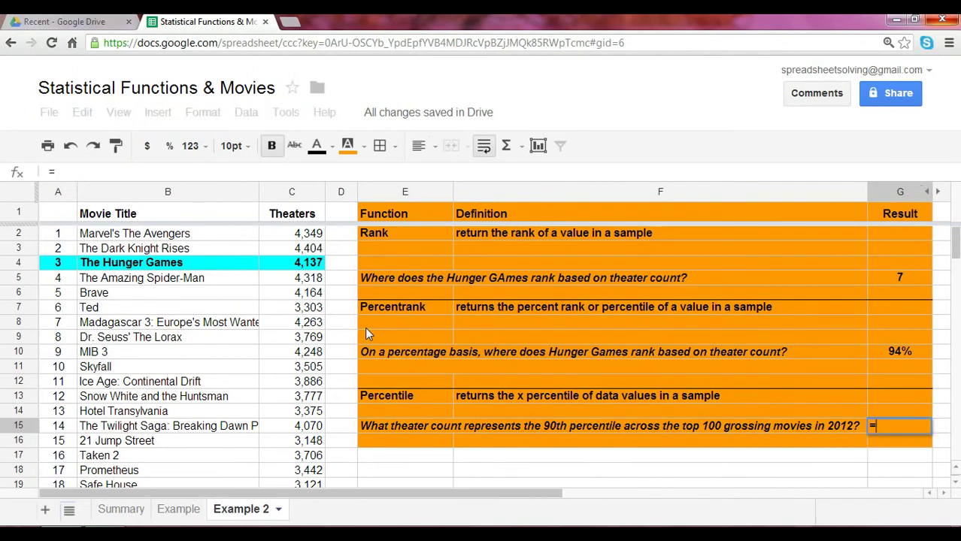
{"action": "type", "text": "percentile("}
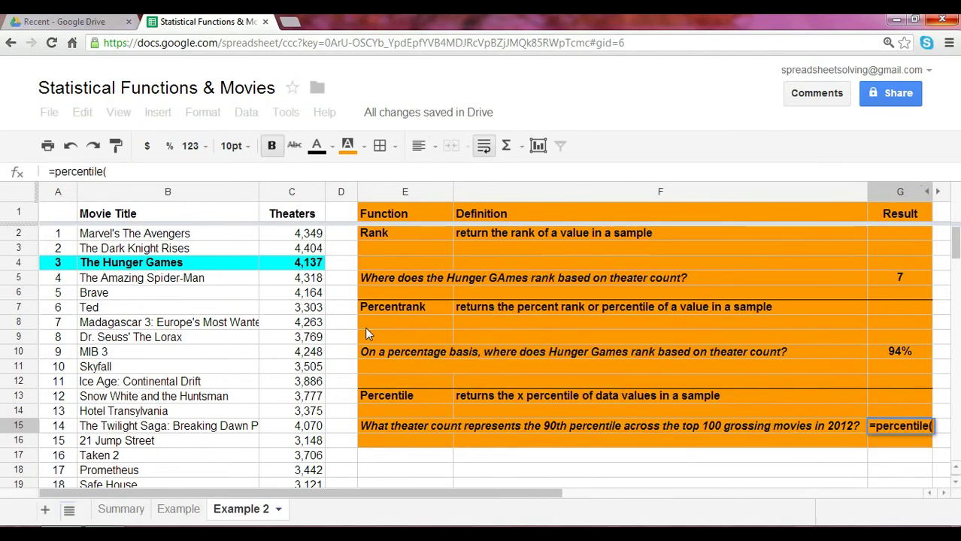
{"action": "key", "text": "Left"}
{"action": "key", "text": "Left"}
{"action": "key", "text": "Left"}
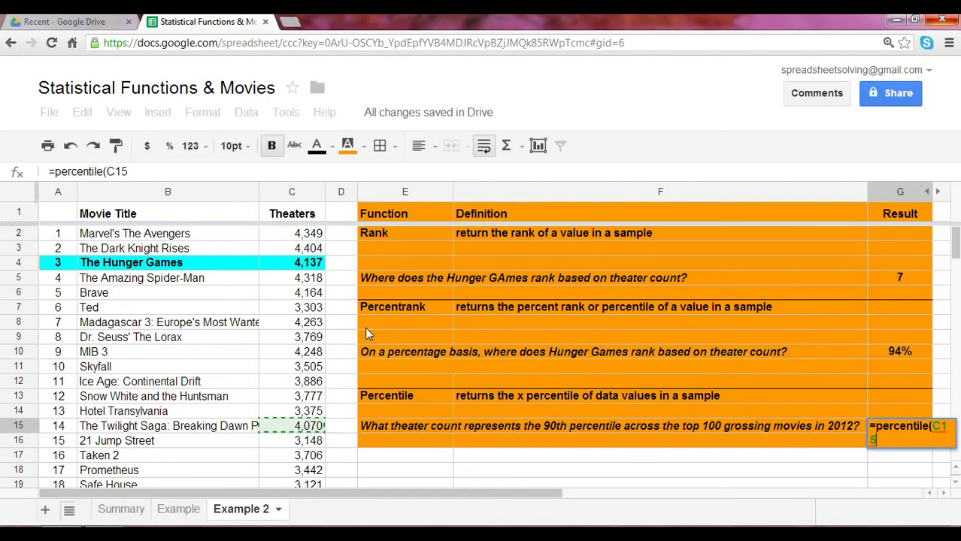
{"action": "key", "text": "Up"}
{"action": "key", "text": "Up"}
{"action": "key", "text": "Up"}
{"action": "key", "text": "Up"}
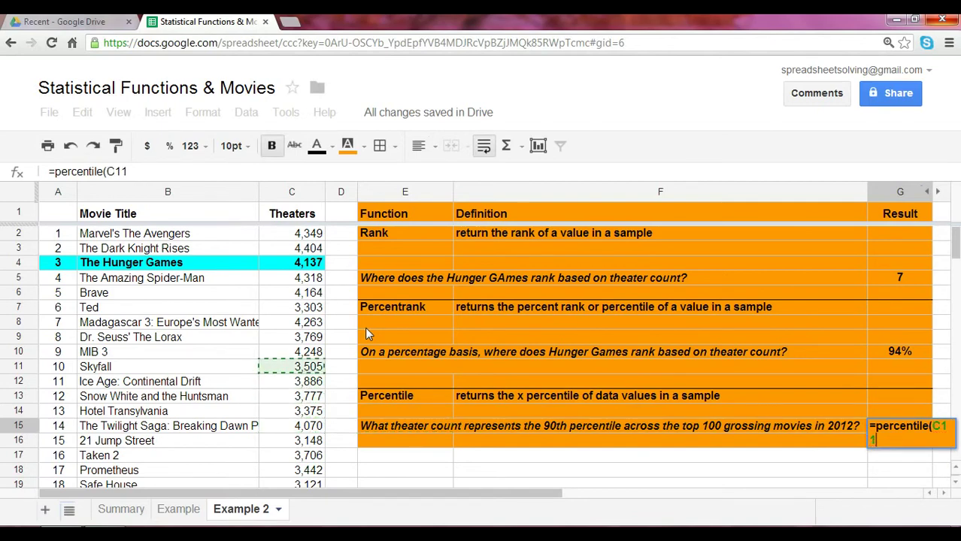
{"action": "key", "text": "Up"}
{"action": "key", "text": "Up"}
{"action": "key", "text": "Up"}
{"action": "key", "text": "Up"}
{"action": "key", "text": "Up"}
{"action": "key", "text": "Up"}
{"action": "key", "text": "Up"}
{"action": "key", "text": "Up"}
{"action": "key", "text": "Up"}
{"action": "key", "text": "Up"}
{"action": "key", "text": "Down"}
{"action": "key", "text": "Down"}
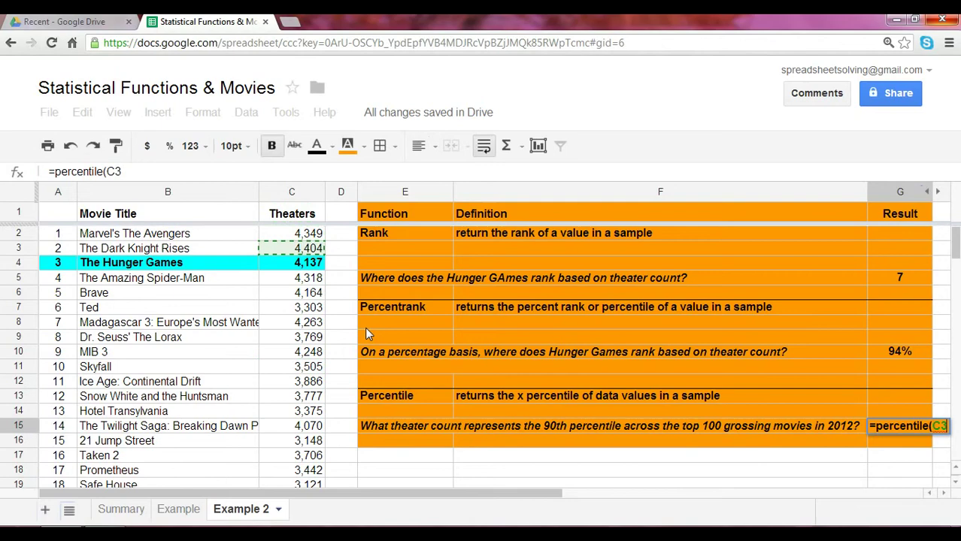
{"action": "key", "text": "Up"}
{"action": "key", "text": "shift+Down"}
{"action": "key", "text": "shift+Down"}
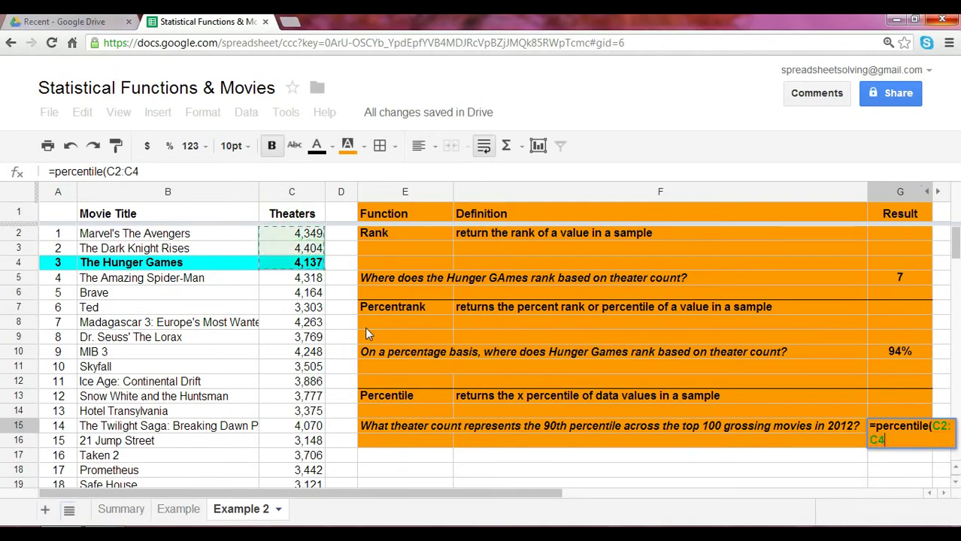
{"action": "key", "text": "shift+Down"}
{"action": "key", "text": "shift+Down"}
{"action": "key", "text": "shift+Down"}
{"action": "key", "text": "shift+Down"}
{"action": "key", "text": "shift+Down"}
{"action": "key", "text": "shift+Down"}
{"action": "key", "text": "shift+Down"}
{"action": "key", "text": "shift+Down"}
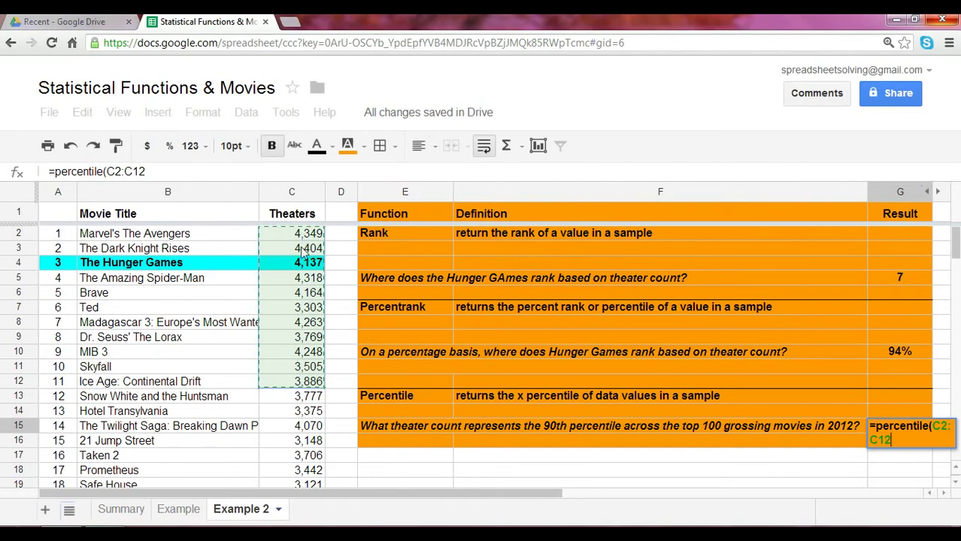
{"action": "key", "text": "shift+Down"}
{"action": "key", "text": "shift+Down"}
{"action": "key", "text": "shift+Down"}
{"action": "key", "text": "shift+Down"}
{"action": "key", "text": "shift+Down"}
{"action": "key", "text": "shift+Down"}
{"action": "key", "text": "shift+Down"}
{"action": "key", "text": "shift+Down"}
{"action": "key", "text": "shift+Down"}
{"action": "key", "text": "shift+Down"}
{"action": "key", "text": "shift+Down"}
{"action": "key", "text": "shift+Down"}
{"action": "key", "text": "shift+Down"}
{"action": "key", "text": "shift+Down"}
{"action": "key", "text": "shift+Down"}
{"action": "key", "text": "shift+Down"}
{"action": "key", "text": "shift+Down"}
{"action": "key", "text": "shift+Down"}
{"action": "key", "text": "shift+Down"}
{"action": "key", "text": "shift+Down"}
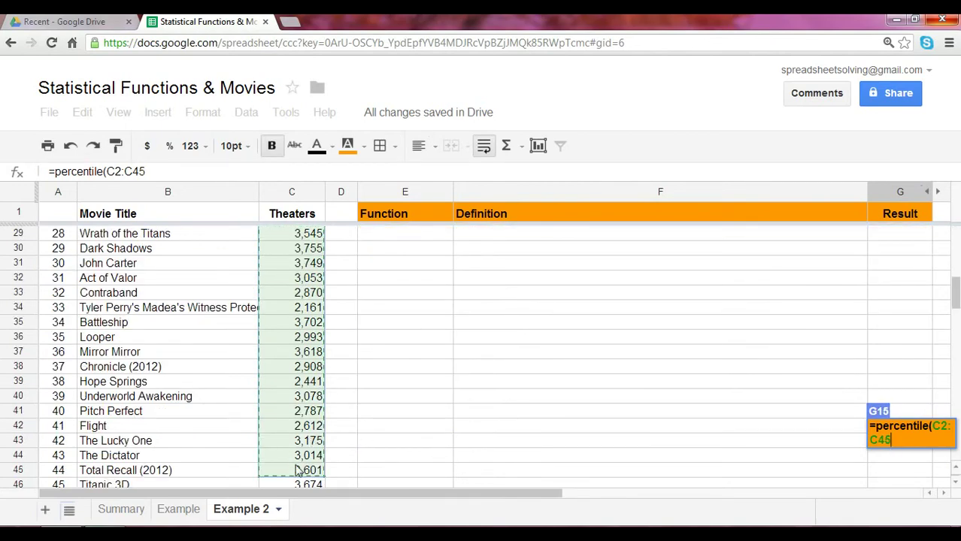
{"action": "scroll", "coordinate": [860, 343], "scroll_direction": "down", "scroll_amount": 10}
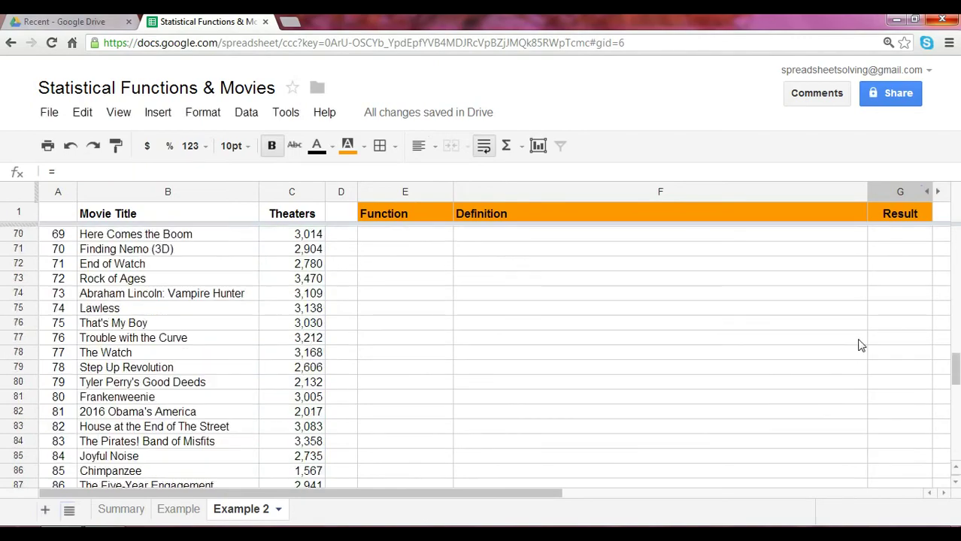
{"action": "scroll", "coordinate": [950, 338], "scroll_direction": "up", "scroll_amount": 18}
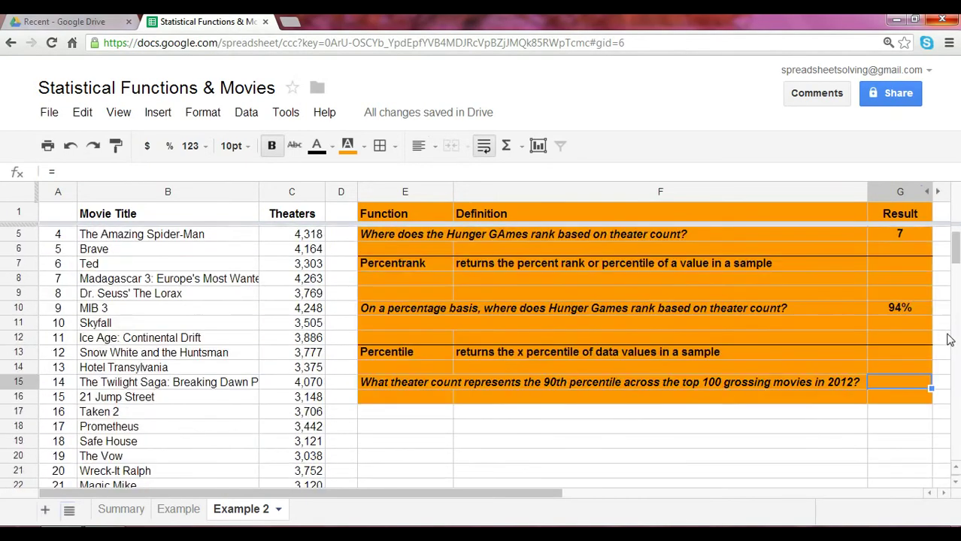
- Enter the formula =percentile(C2:C101, 0.9) in G15, using the same data range as the percentrank formula in G10
{"action": "left_click", "coordinate": [909, 411]}
{"action": "left_click", "coordinate": [898, 354]}
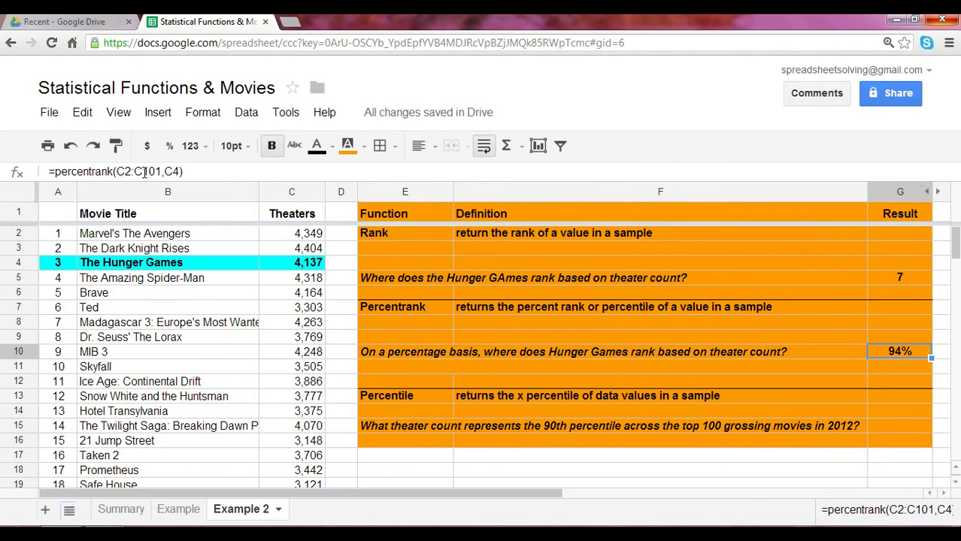
{"action": "left_click", "coordinate": [906, 431]}
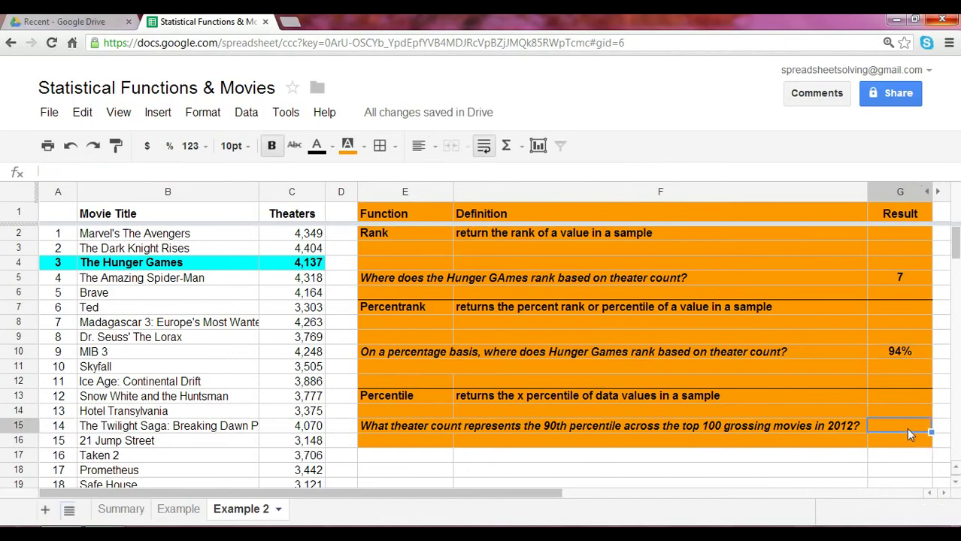
{"action": "type", "text": "="}
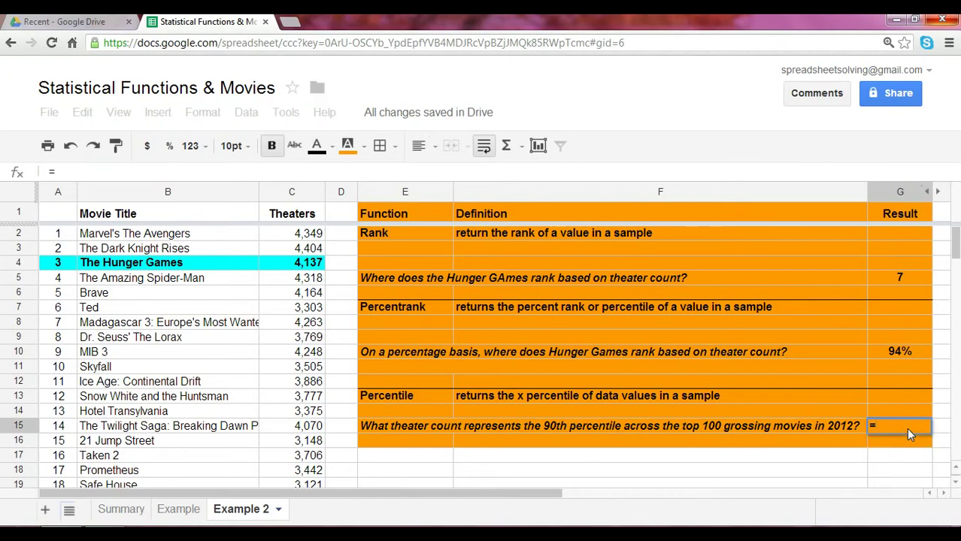
{"action": "type", "text": "percentile("}
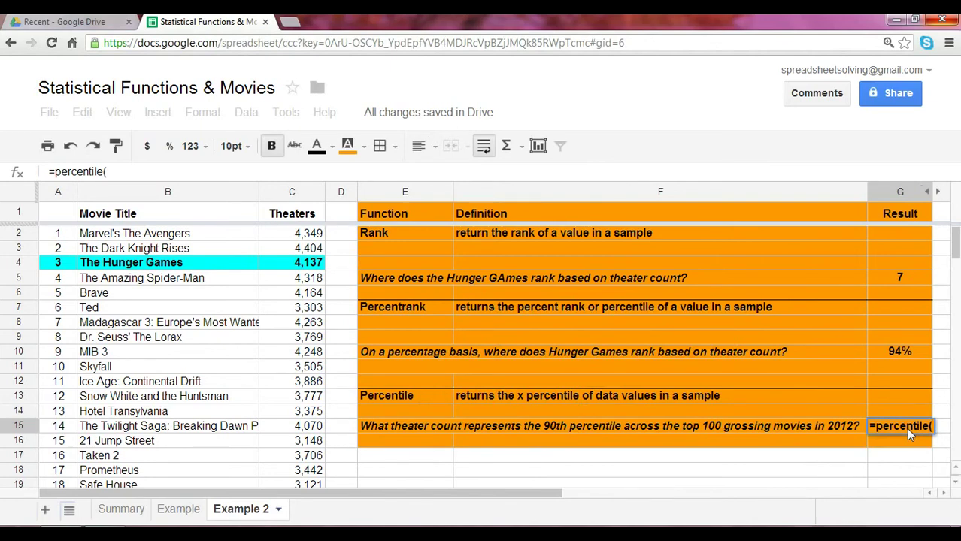
{"action": "type", "text": "C2:C101"}
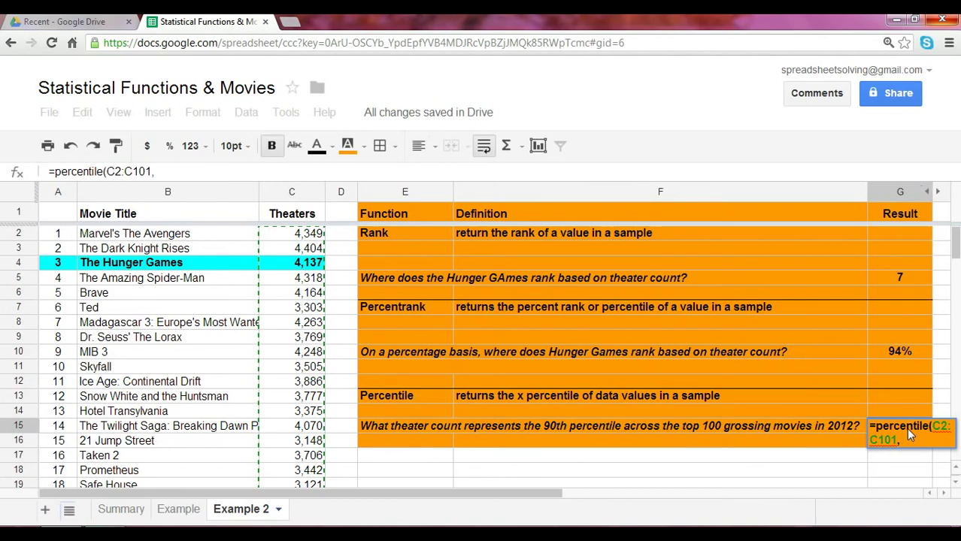
{"action": "type", "text": ", 0.9)"}
{"action": "key", "text": "Return"}
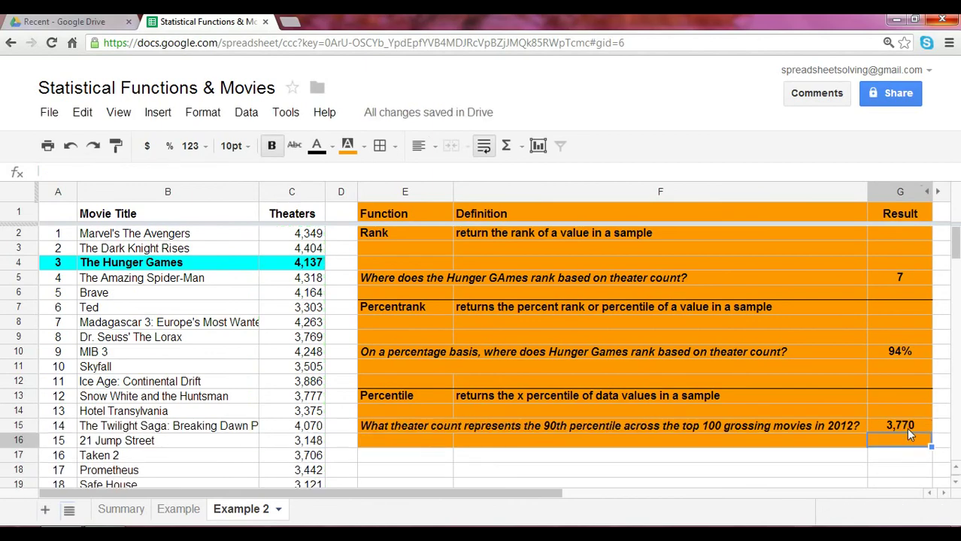
{"action": "left_click", "coordinate": [908, 432]}
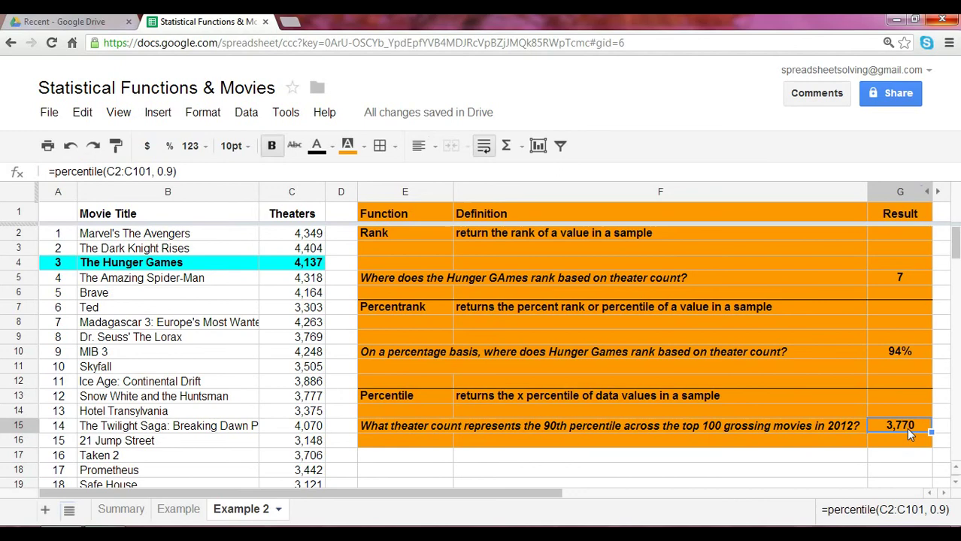
{"action": "key", "text": "Left"}
{"action": "key", "text": "Left"}
{"action": "key", "text": "Left"}
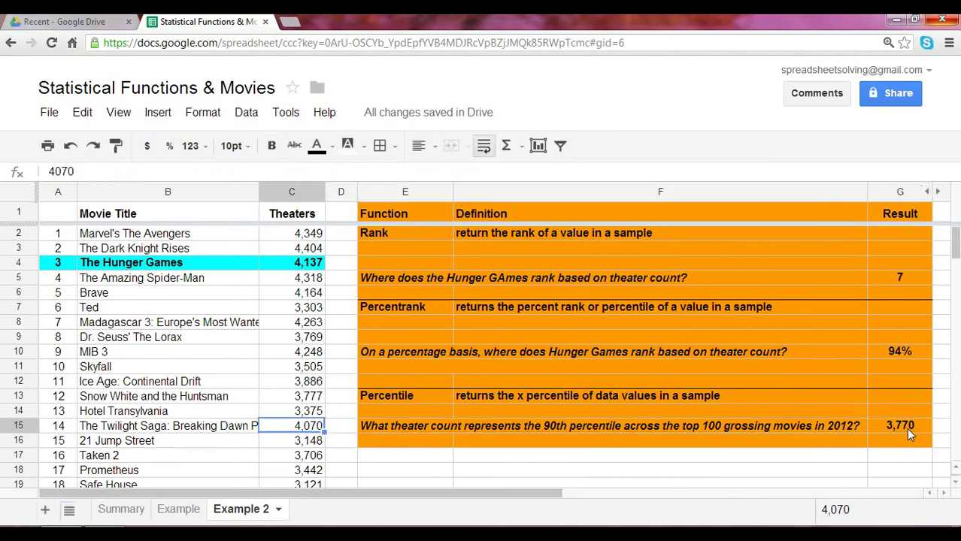
{"action": "key", "text": "Right"}
{"action": "key", "text": "ctrl+Up"}
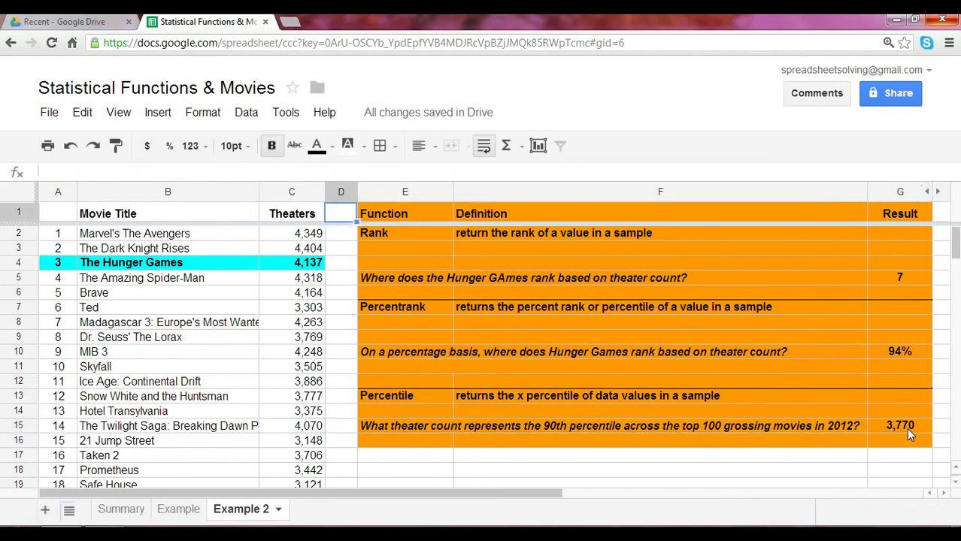
{"action": "key", "text": "Down"}
{"action": "key", "text": "Right"}
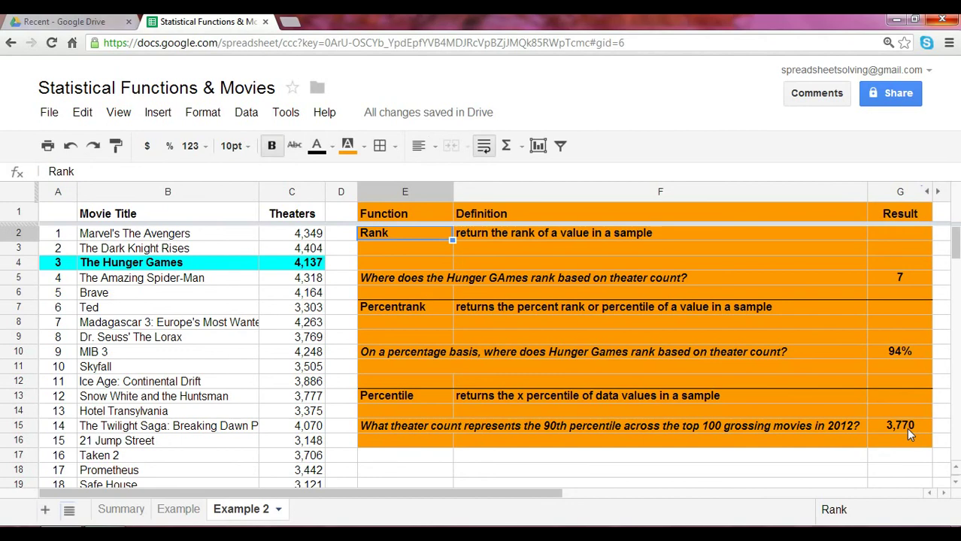
{"action": "key", "text": "Left"}
{"action": "key", "text": "Up"}
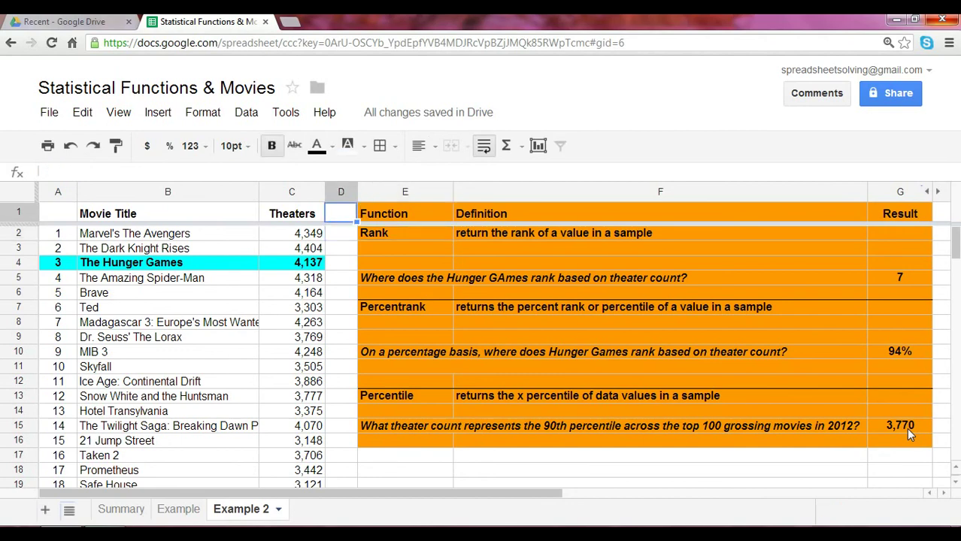